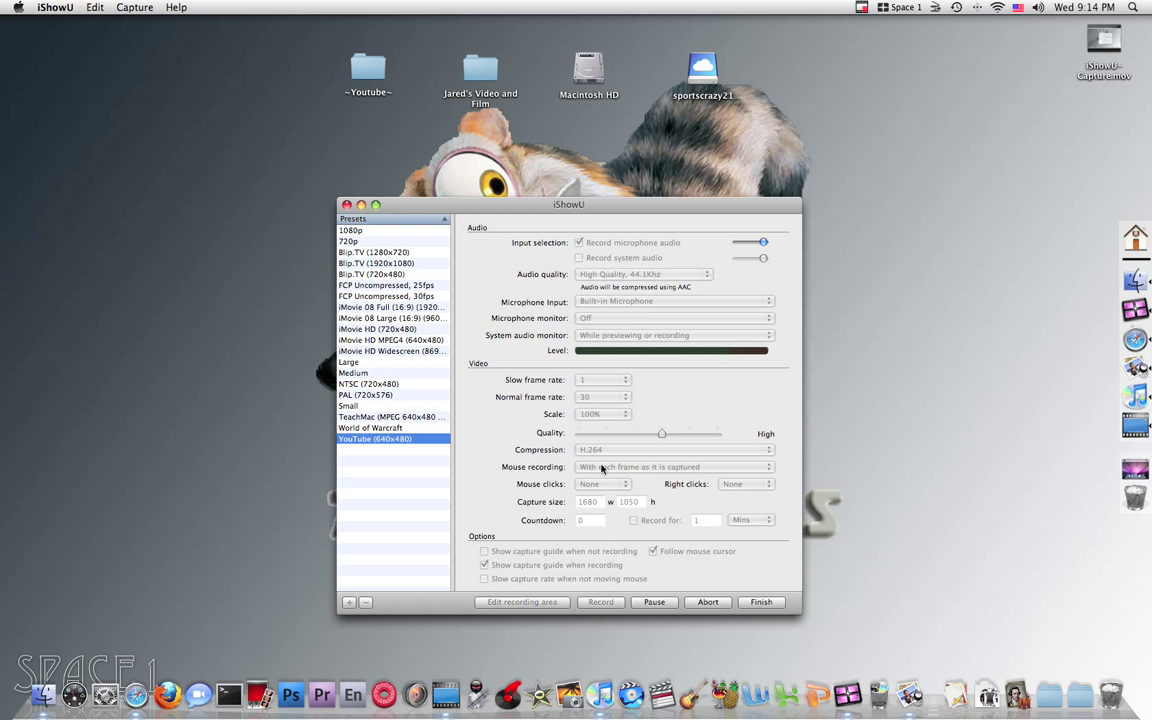
- Minimize the iShowU recording settings window to the Dock to clear the desktop
{"action": "left_click", "coordinate": [361, 205]}
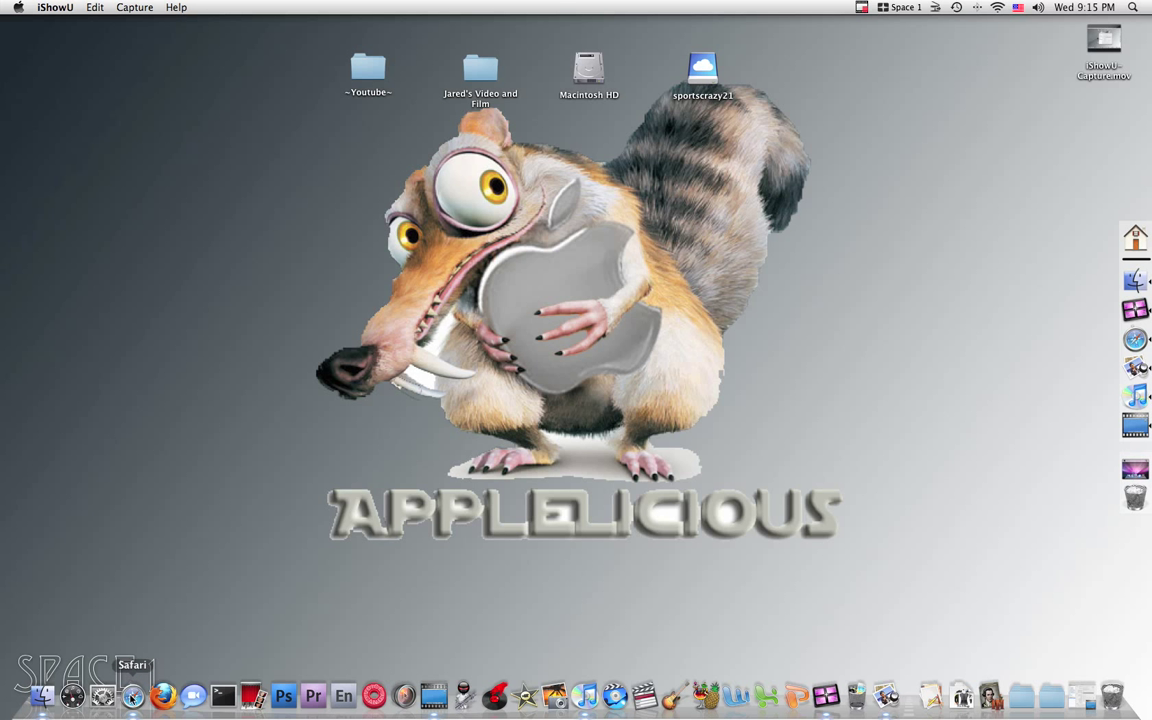
- Launch Safari, restore its minimized window, then close the window with the red button
{"action": "left_click", "coordinate": [133, 697]}
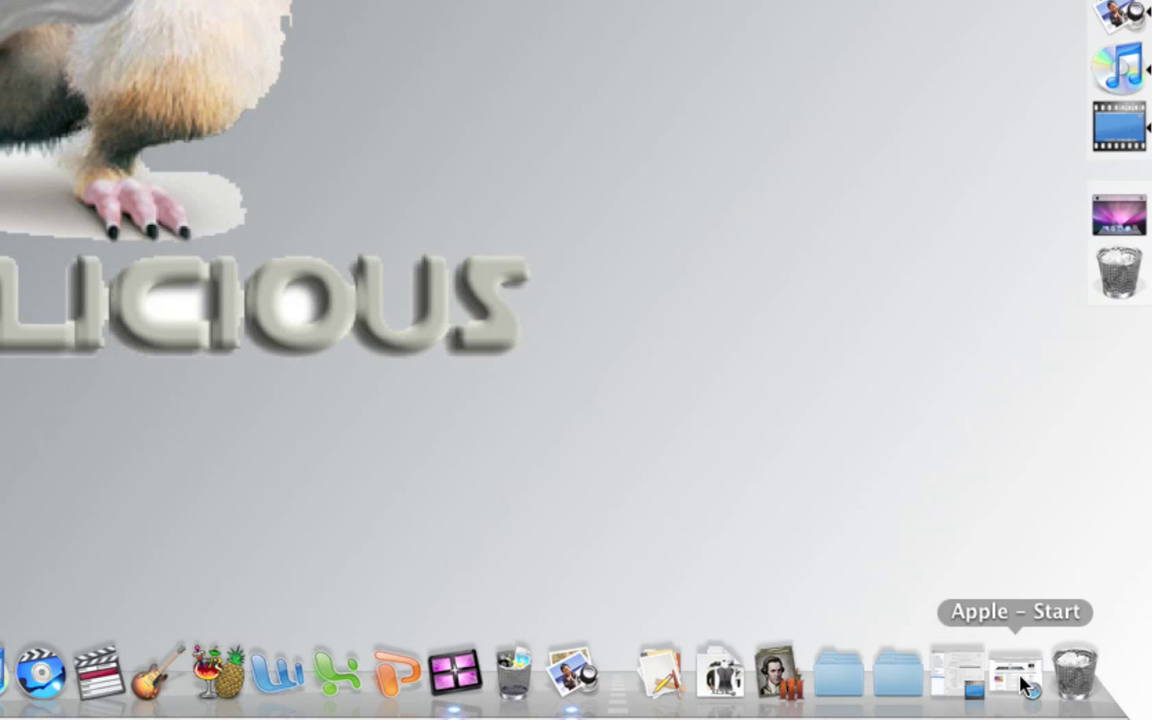
{"action": "left_click", "coordinate": [1028, 686]}
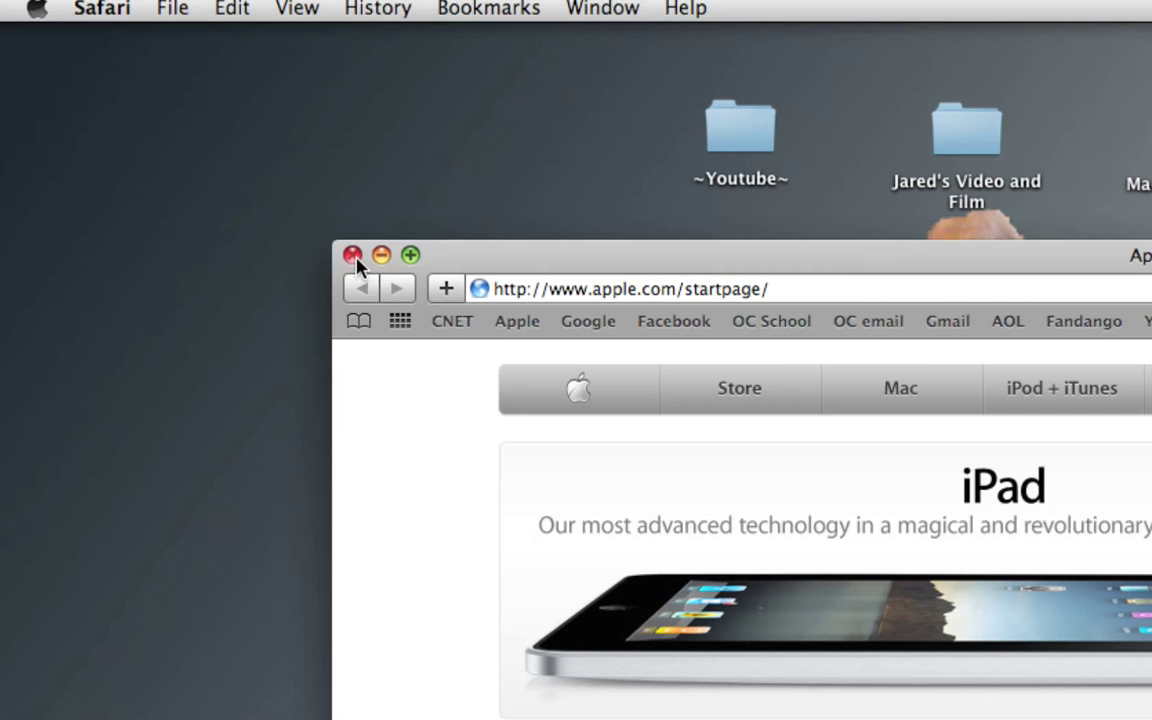
{"action": "left_click", "coordinate": [353, 256]}
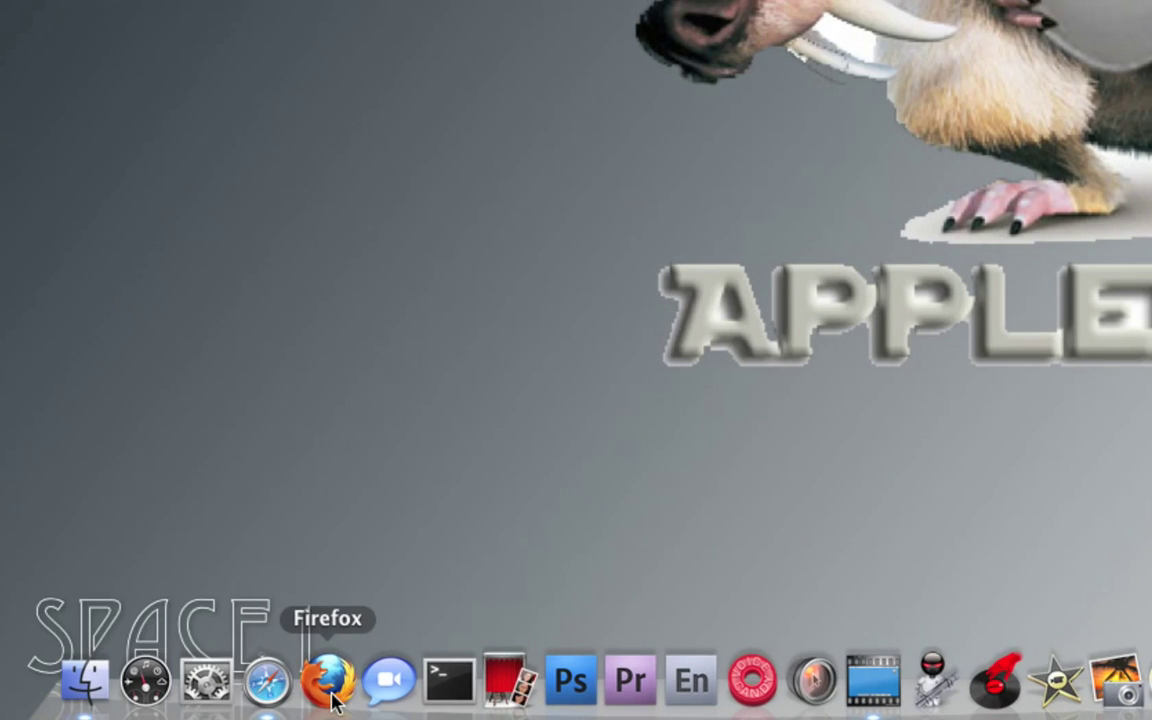
- Relaunch Safari, toggle zoom to full height and back, and start bookmarking the Apple page
{"action": "left_click", "coordinate": [267, 684]}
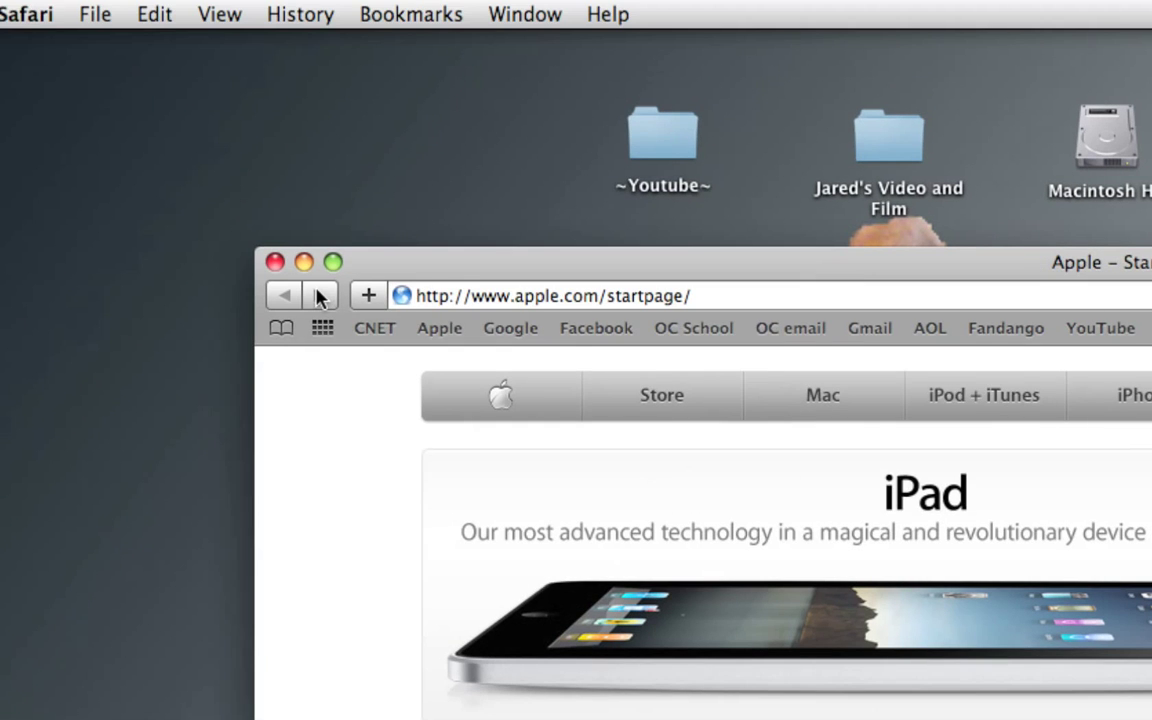
{"action": "left_click", "coordinate": [328, 262]}
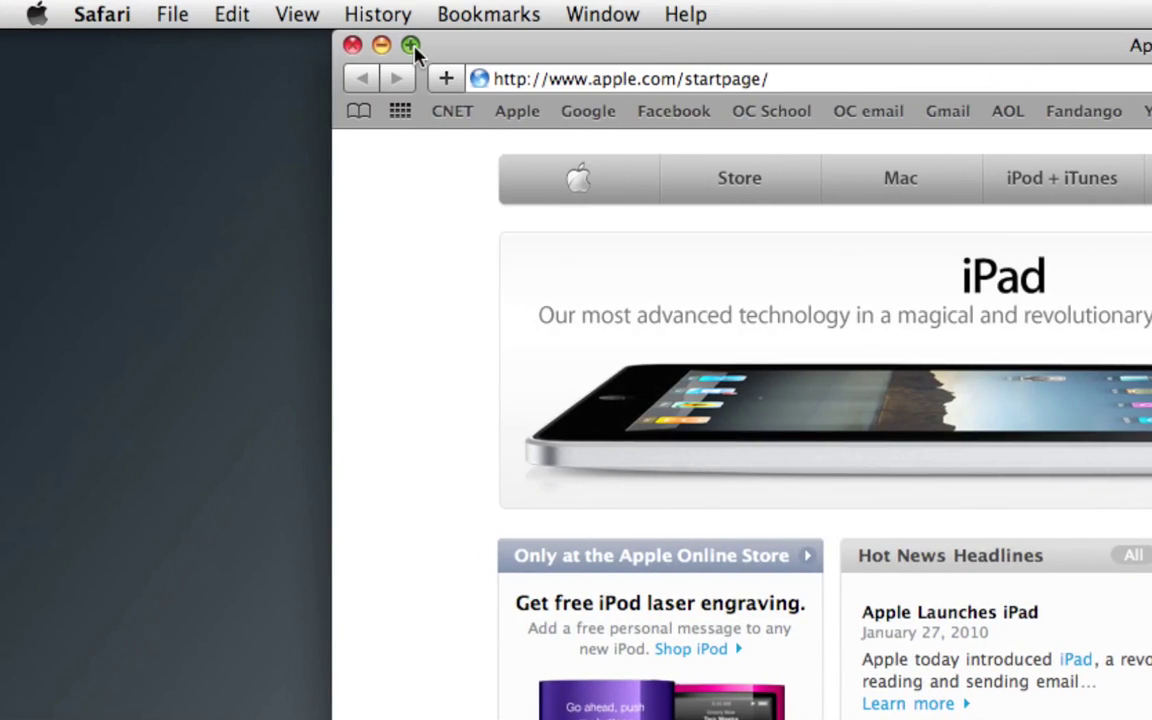
{"action": "left_click", "coordinate": [411, 46]}
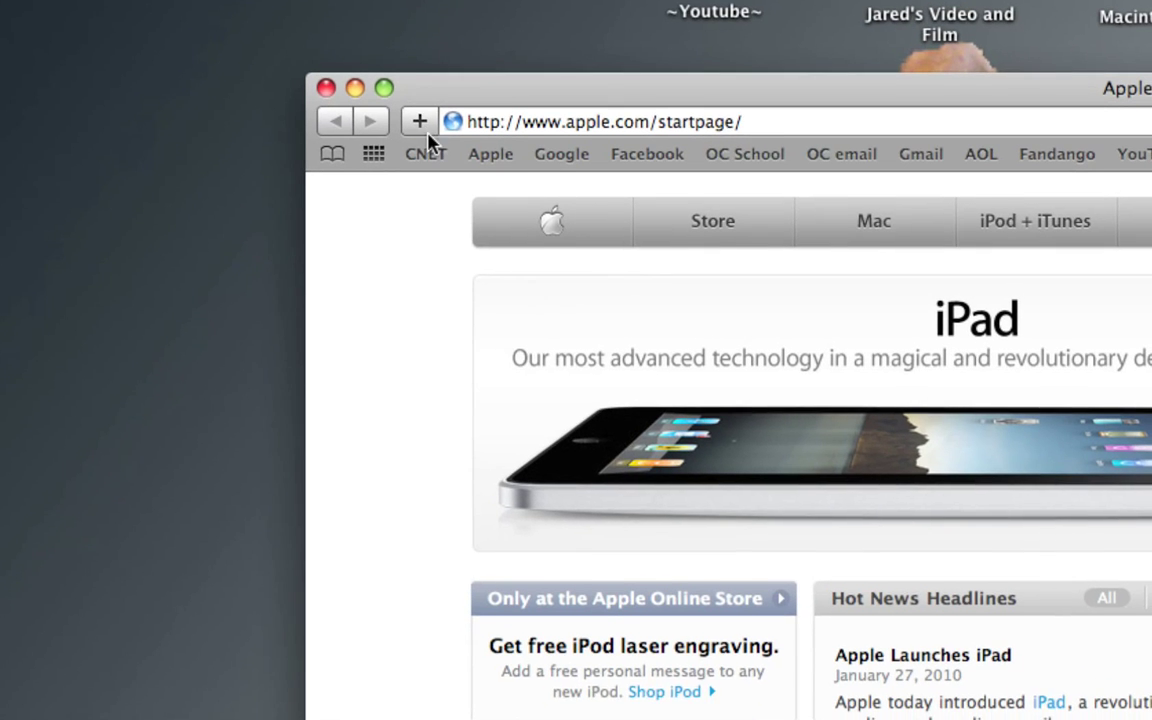
{"action": "left_click", "coordinate": [425, 134]}
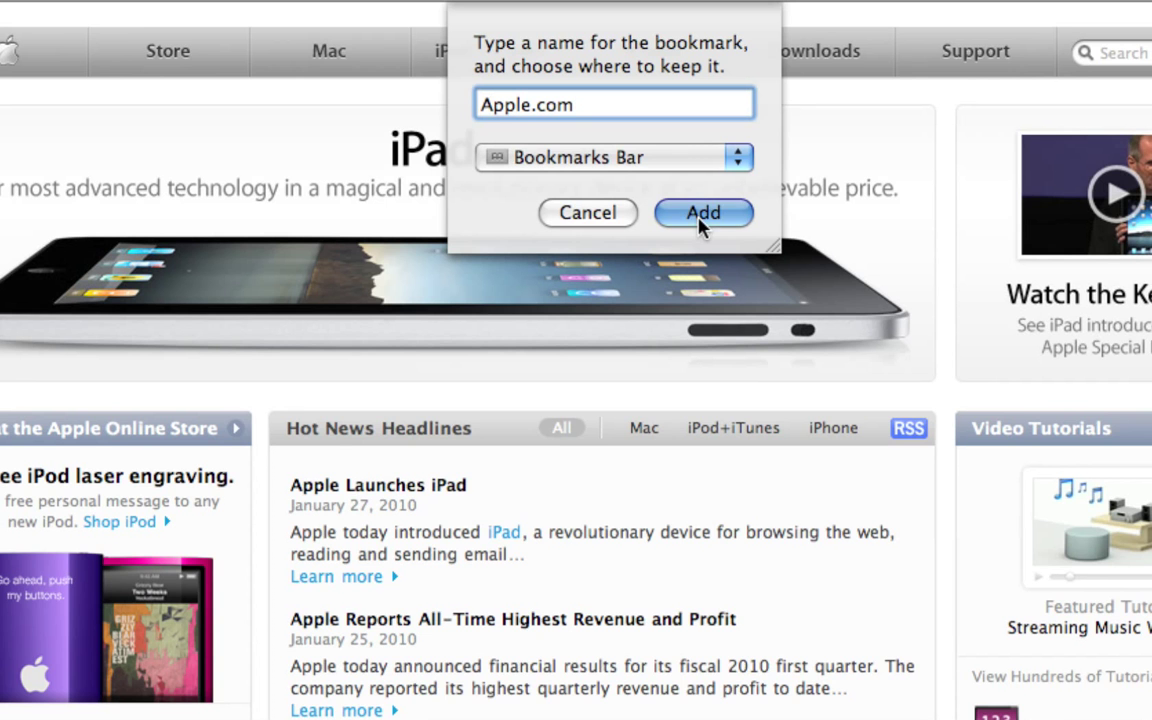
- Add the 'Apple.com' bookmark to the Bookmarks Bar, visit Facebook, then return via Apple.com
{"action": "left_click", "coordinate": [700, 216]}
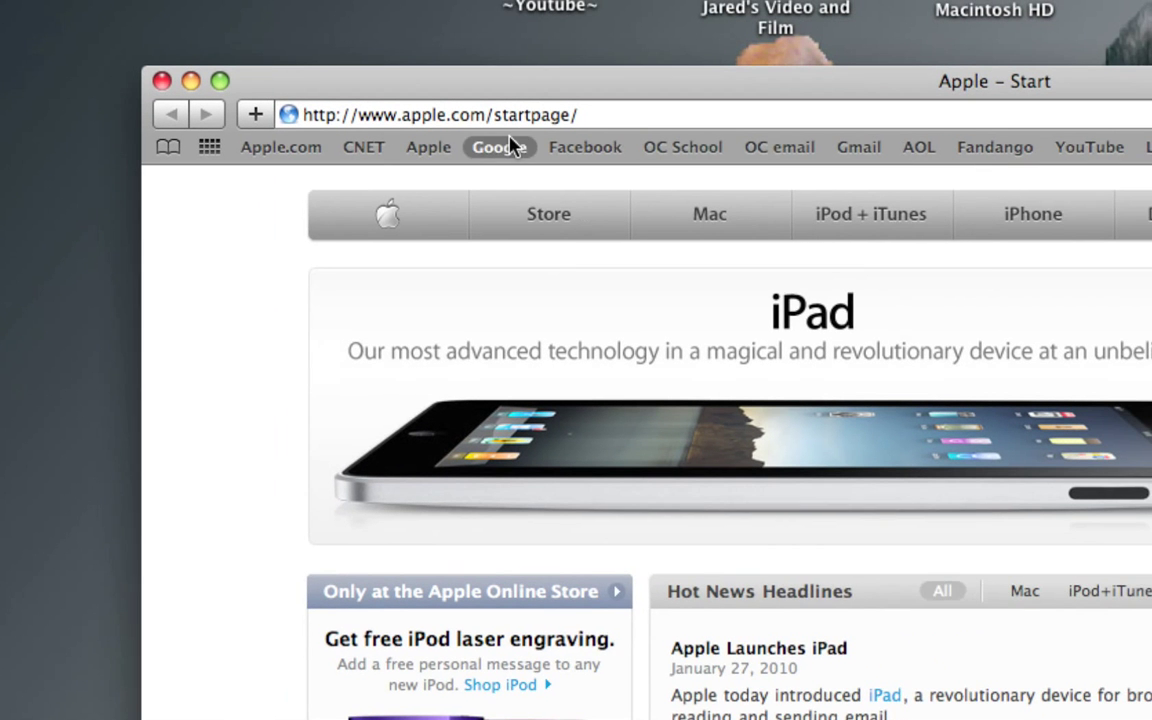
{"action": "left_click", "coordinate": [530, 147]}
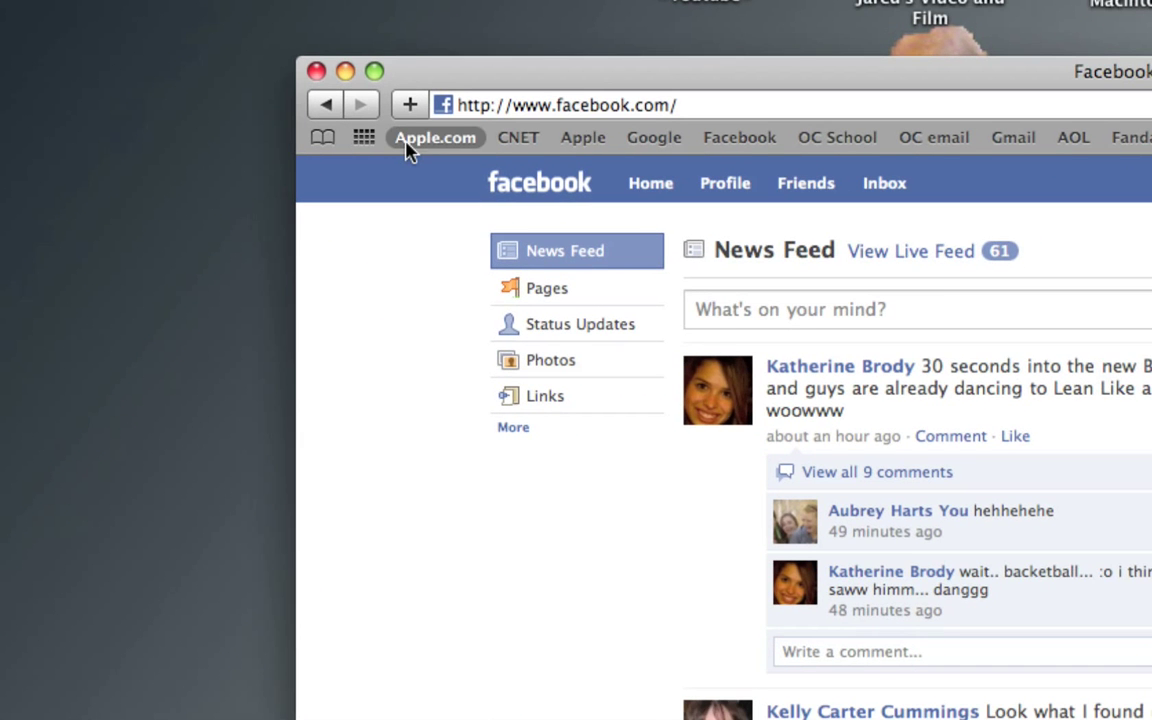
{"action": "left_click", "coordinate": [408, 147]}
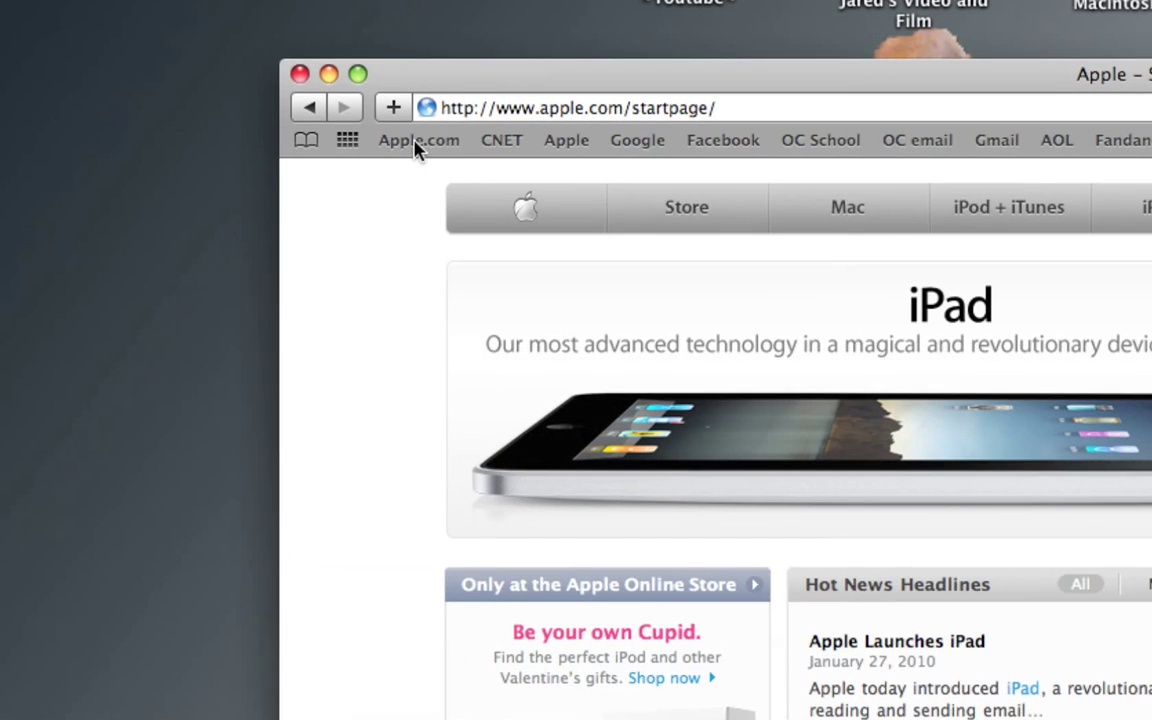
- Drag Apple.com off the bookmarks bar and run a Google search for 'trampoline'
{"action": "left_click_drag", "start_coordinate": [418, 147], "coordinate": [416, 204]}
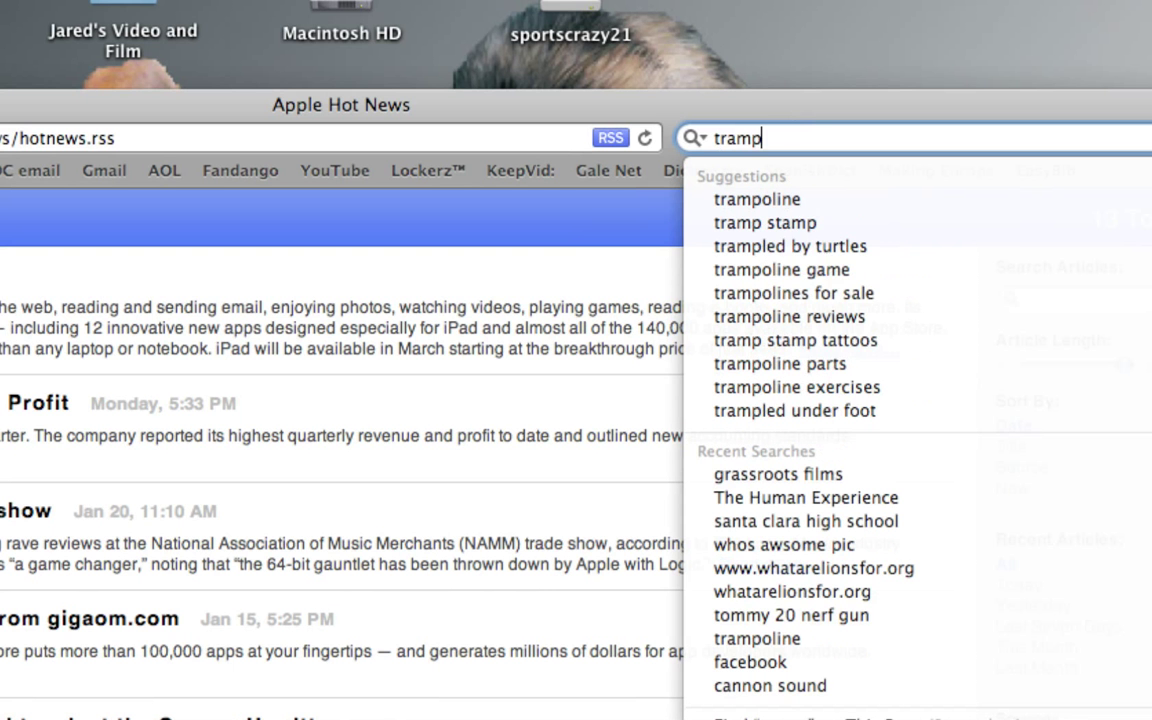
{"action": "key", "text": "Return"}
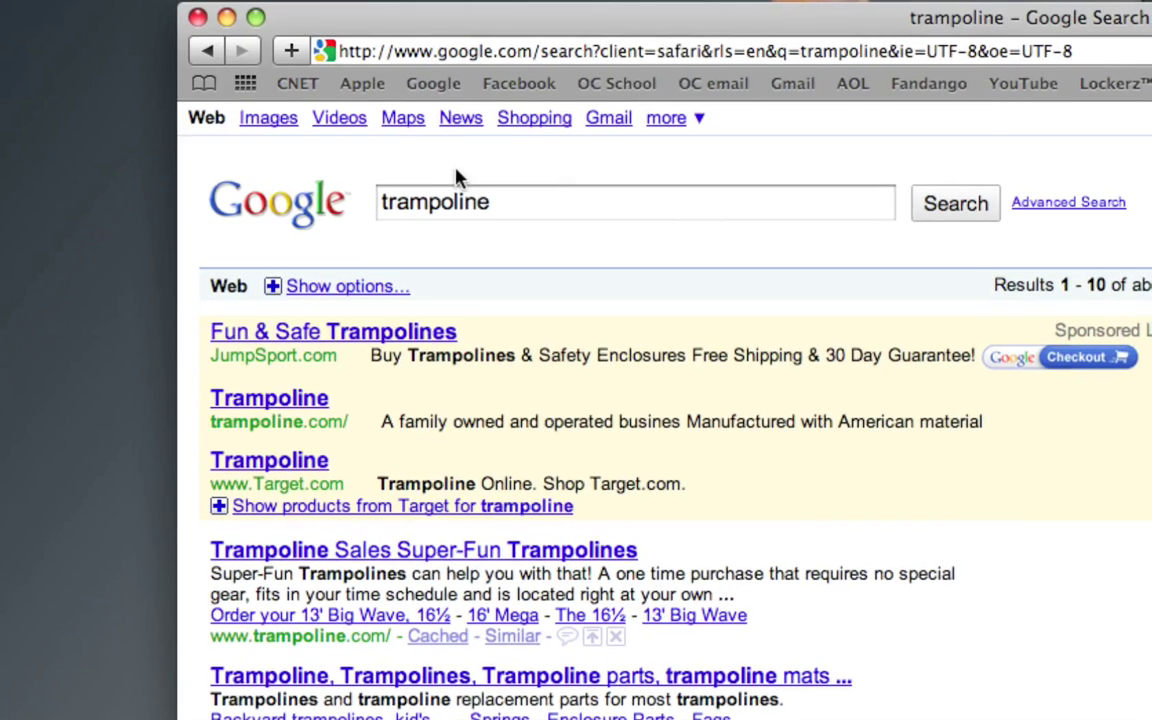
- Load Google from its bookmark, refocus its search box, then open the History collection
{"action": "left_click", "coordinate": [412, 48]}
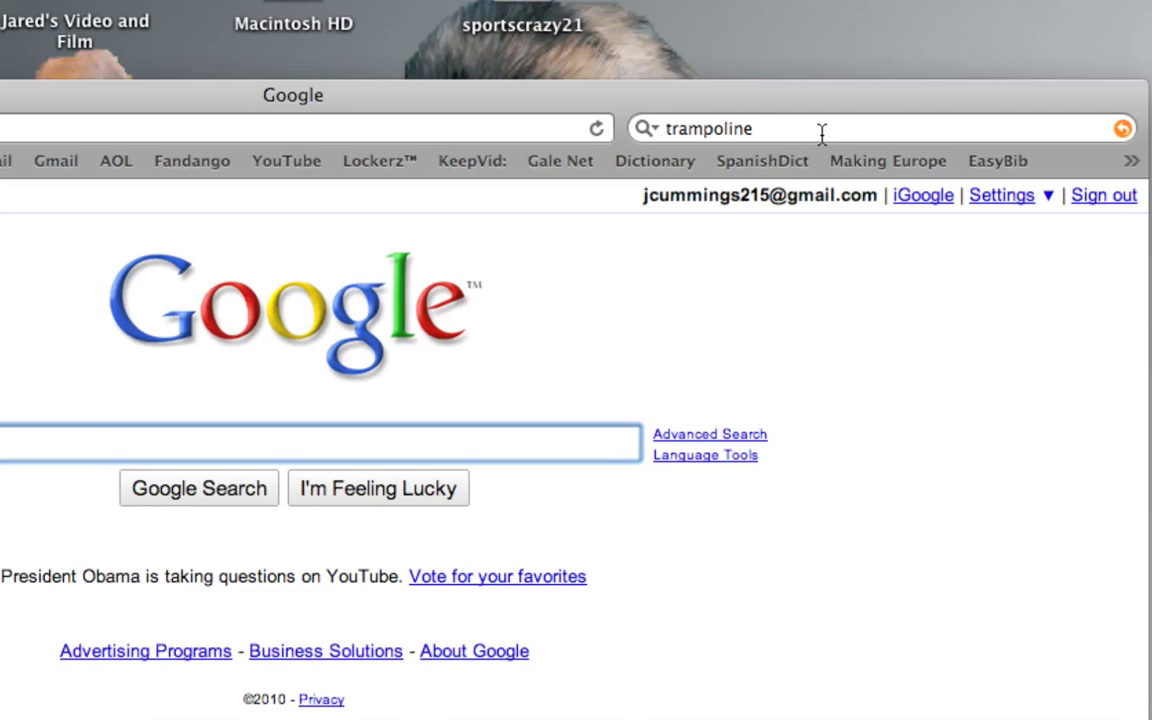
{"action": "left_click", "coordinate": [819, 131]}
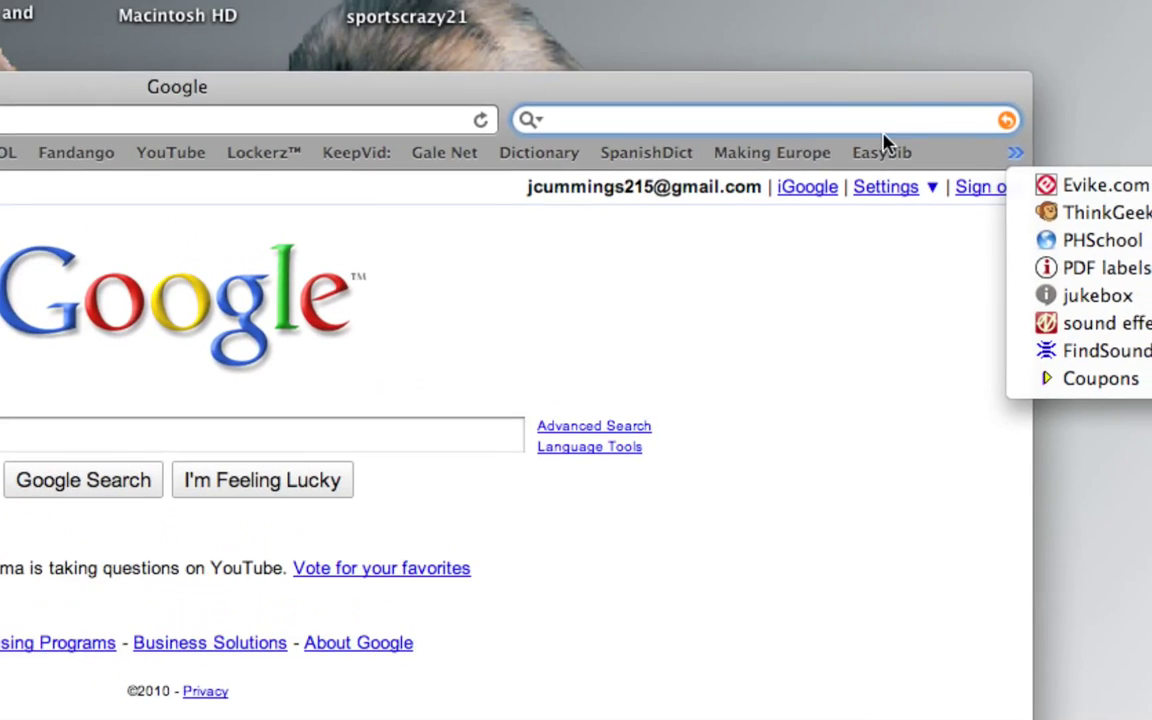
{"action": "left_click", "coordinate": [800, 62]}
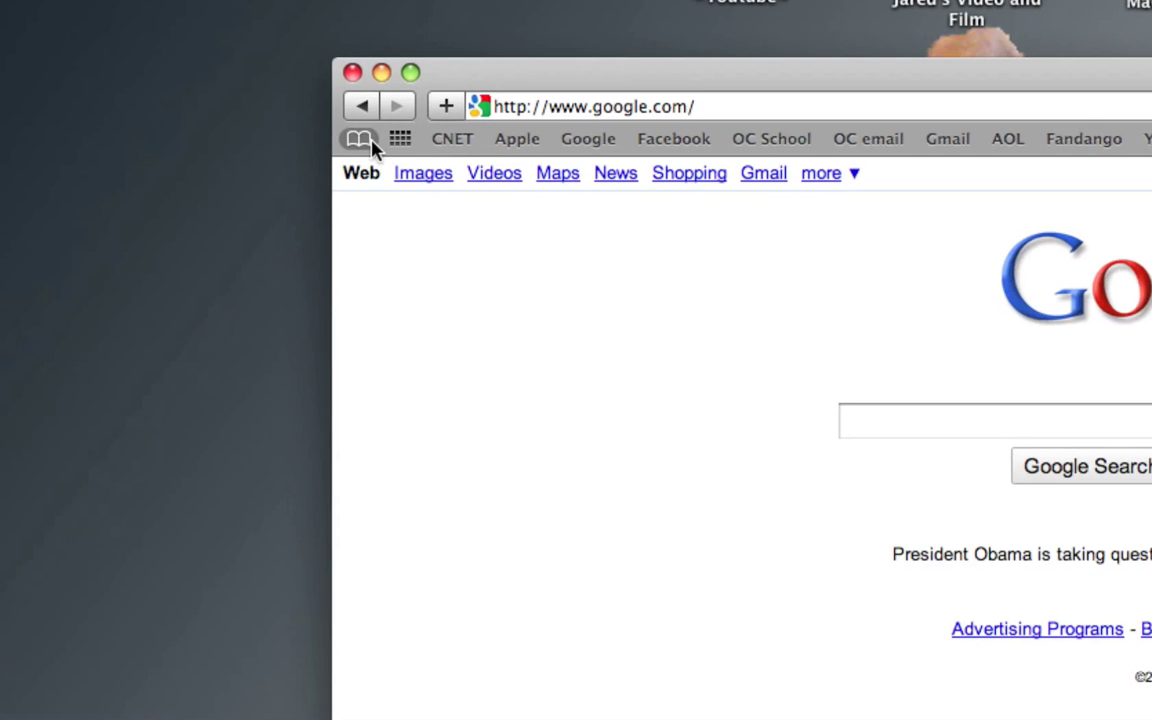
{"action": "left_click", "coordinate": [369, 142]}
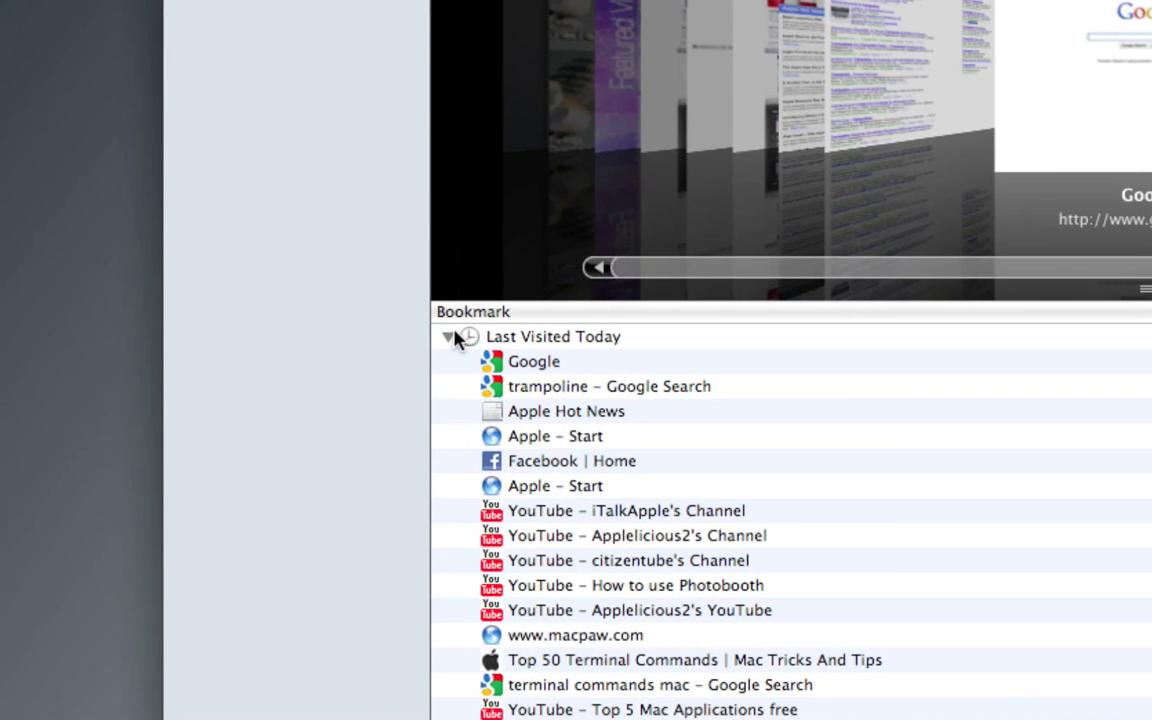
- Collapse today's visited pages and scroll through the History collection's dates
{"action": "left_click", "coordinate": [450, 337]}
{"action": "scroll", "coordinate": [582, 379], "scroll_direction": "down", "scroll_amount": 5}
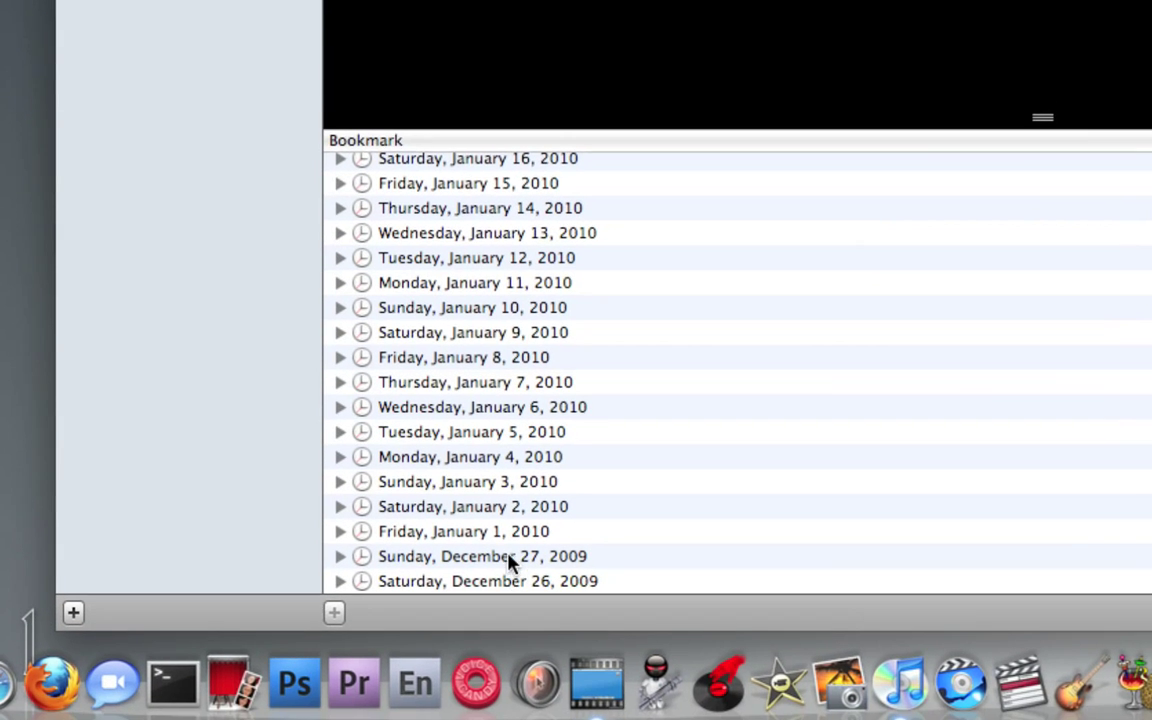
{"action": "scroll", "coordinate": [496, 395], "scroll_direction": "up", "scroll_amount": 4}
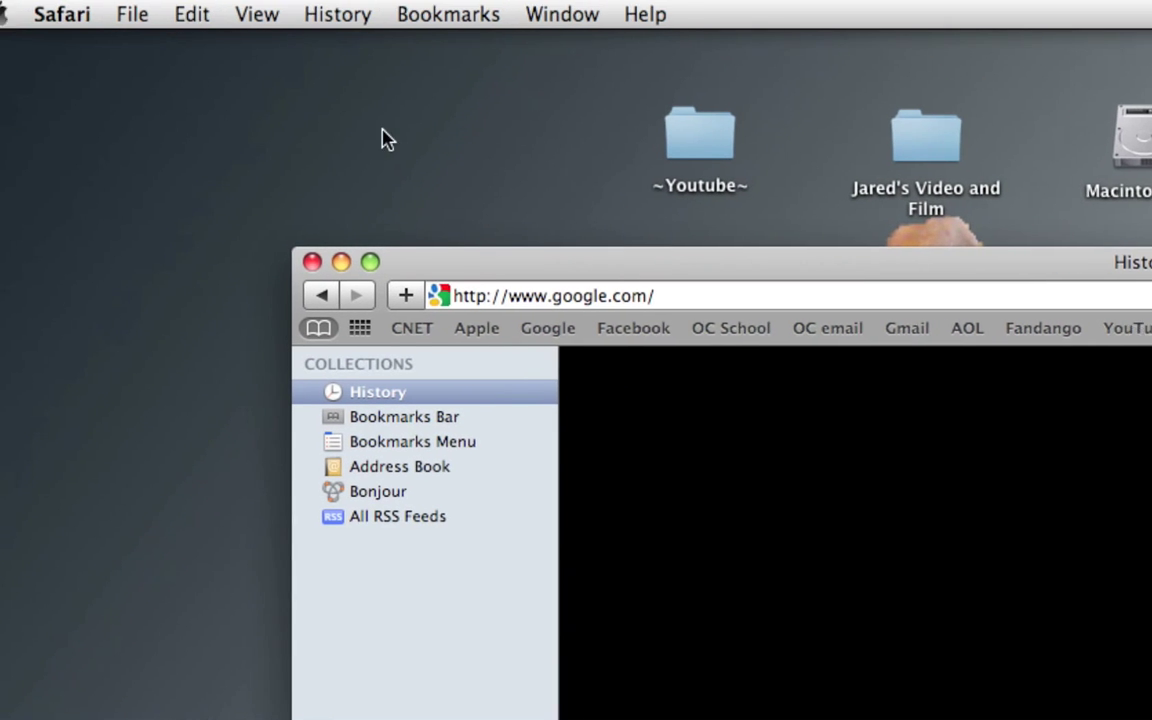
- Browse the History menu's recent pages, close it, and show the Bookmarks Bar collection
{"action": "left_click", "coordinate": [353, 22]}
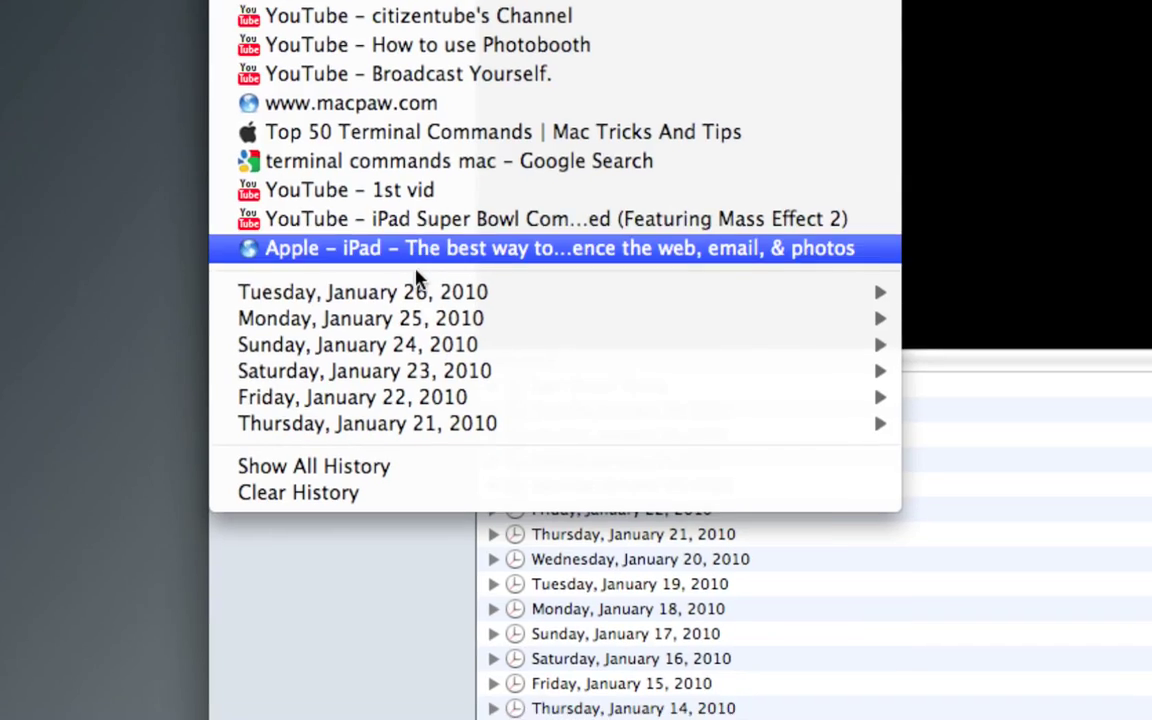
{"action": "mouse_move", "coordinate": [420, 345]}
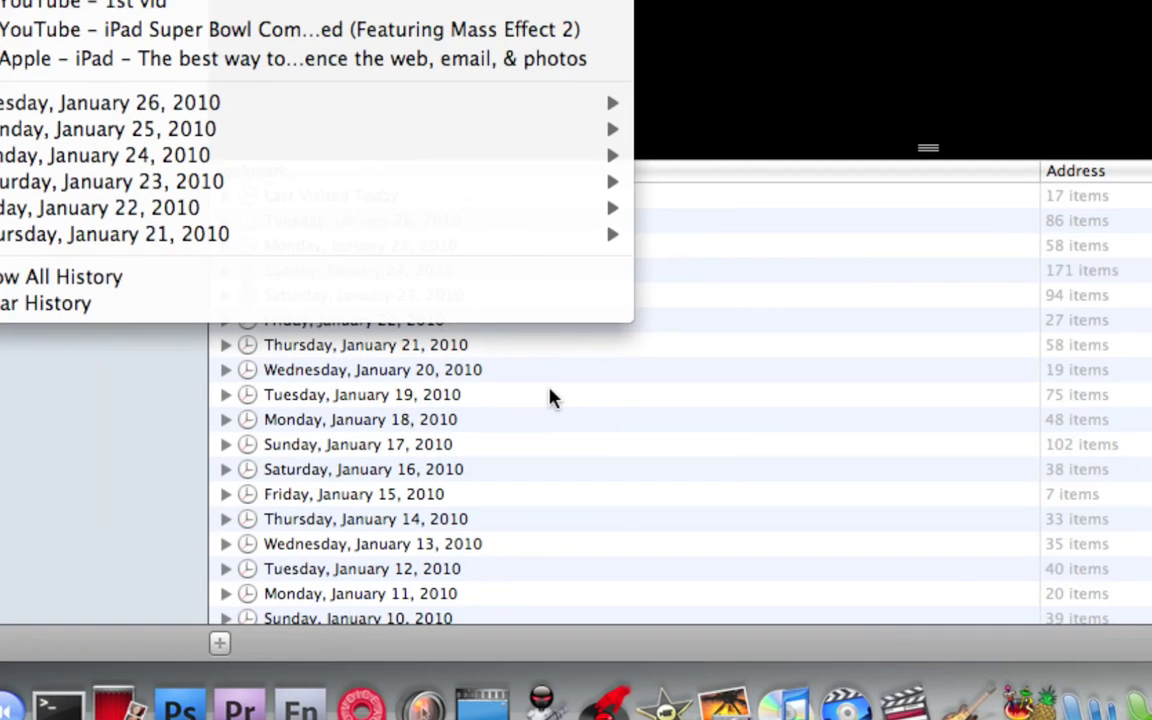
{"action": "left_click", "coordinate": [816, 530]}
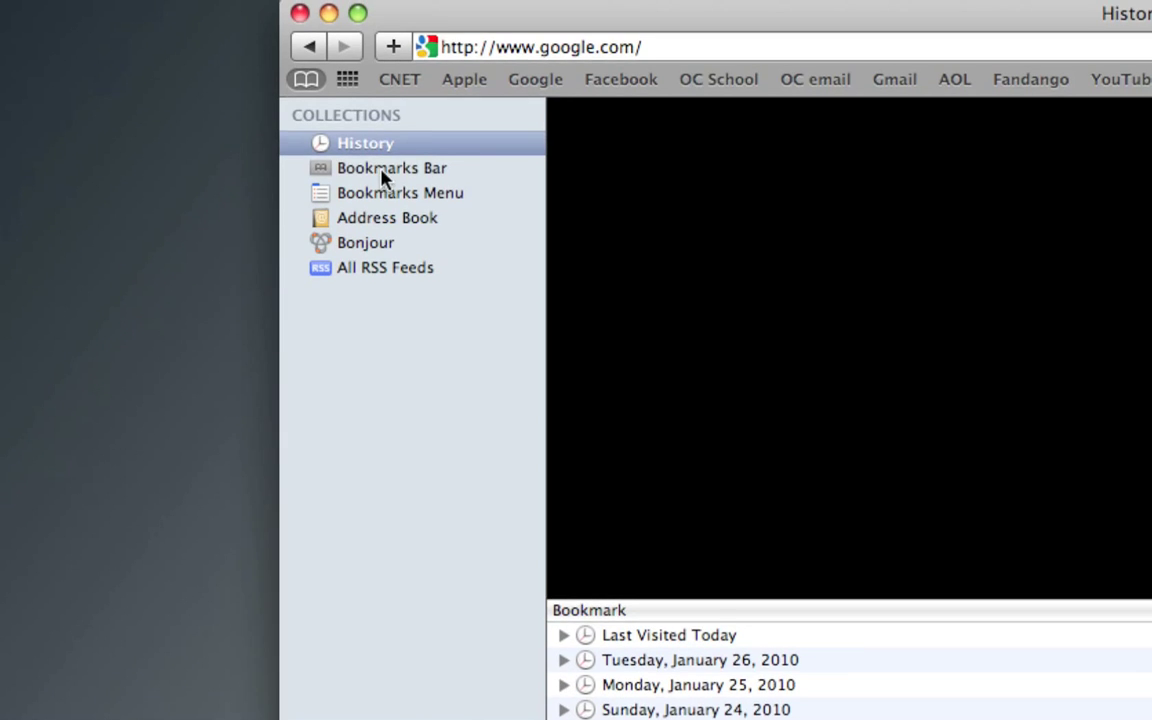
{"action": "left_click", "coordinate": [297, 38]}
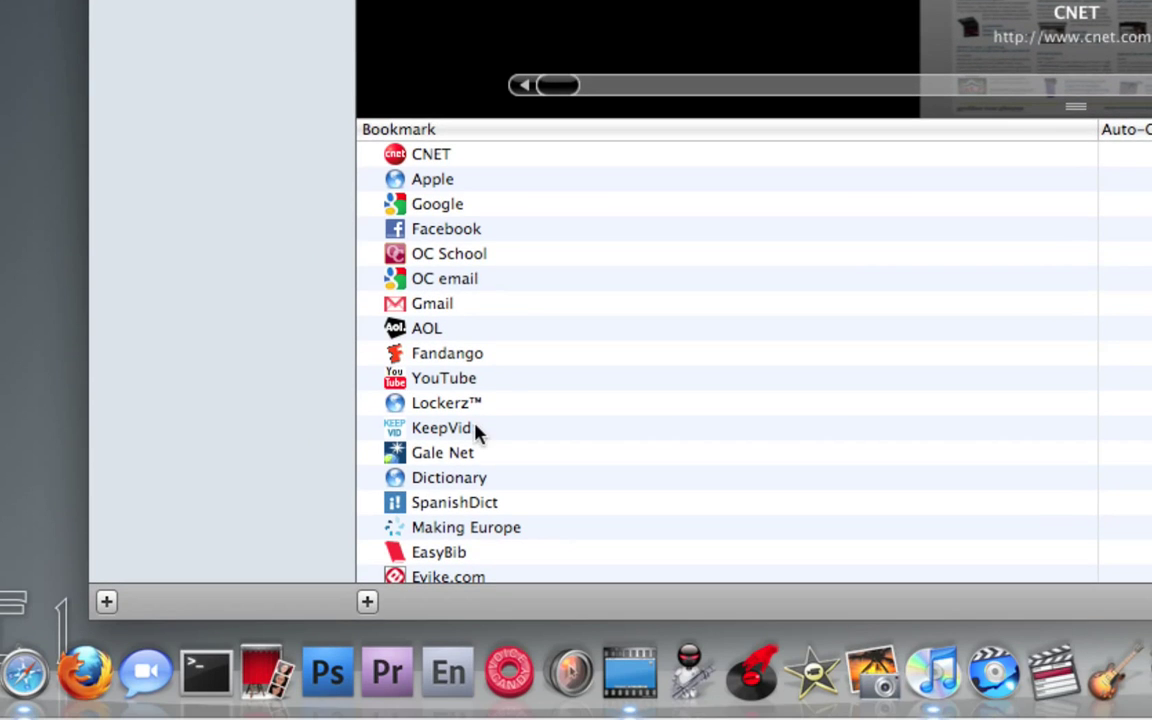
- Scroll through the Bookmarks Bar's sites and Cover Flow previews, then view Bookmarks Menu
{"action": "scroll", "coordinate": [470, 400], "scroll_direction": "down", "scroll_amount": 3}
{"action": "scroll", "coordinate": [470, 398], "scroll_direction": "down", "scroll_amount": 1}
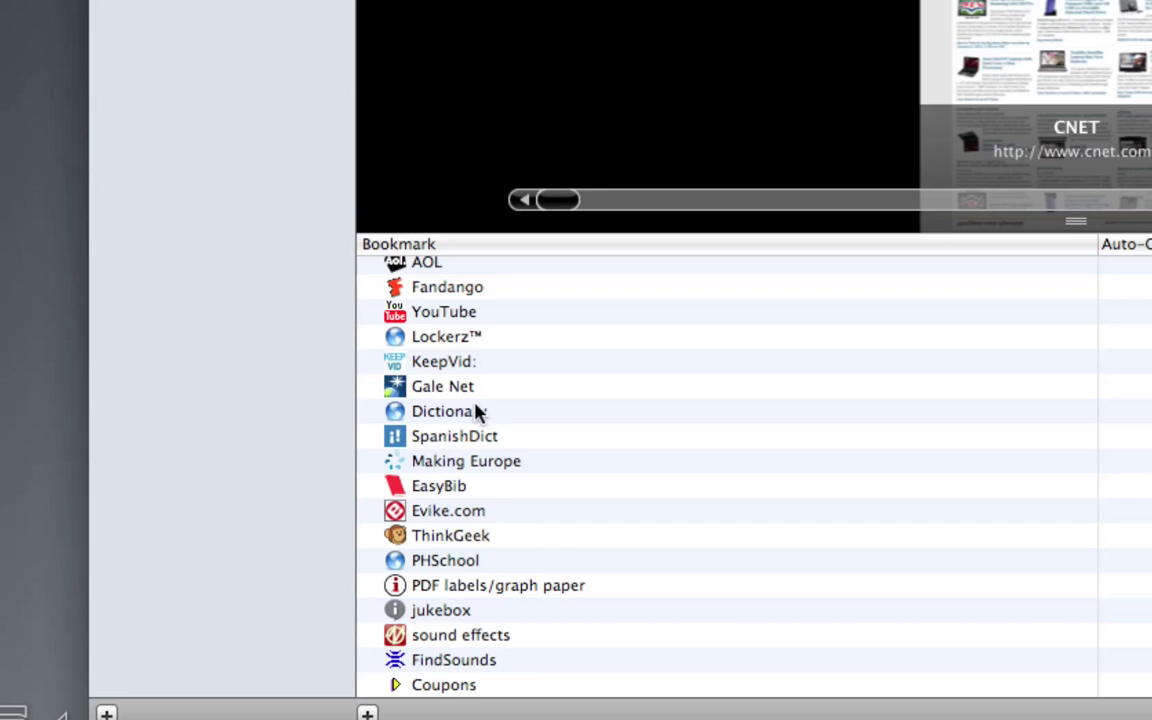
{"action": "scroll", "coordinate": [446, 317], "scroll_direction": "up", "scroll_amount": 3}
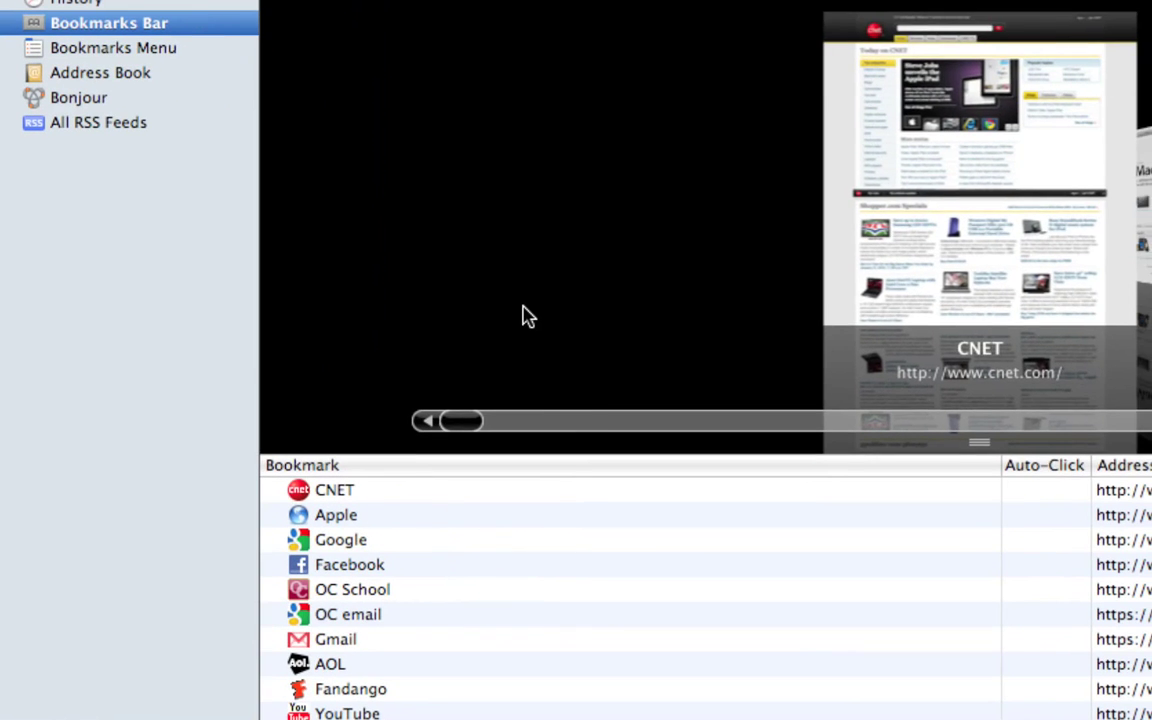
{"action": "scroll", "coordinate": [527, 316], "scroll_direction": "down", "scroll_amount": 3}
{"action": "scroll", "coordinate": [527, 316], "scroll_direction": "up", "scroll_amount": 3}
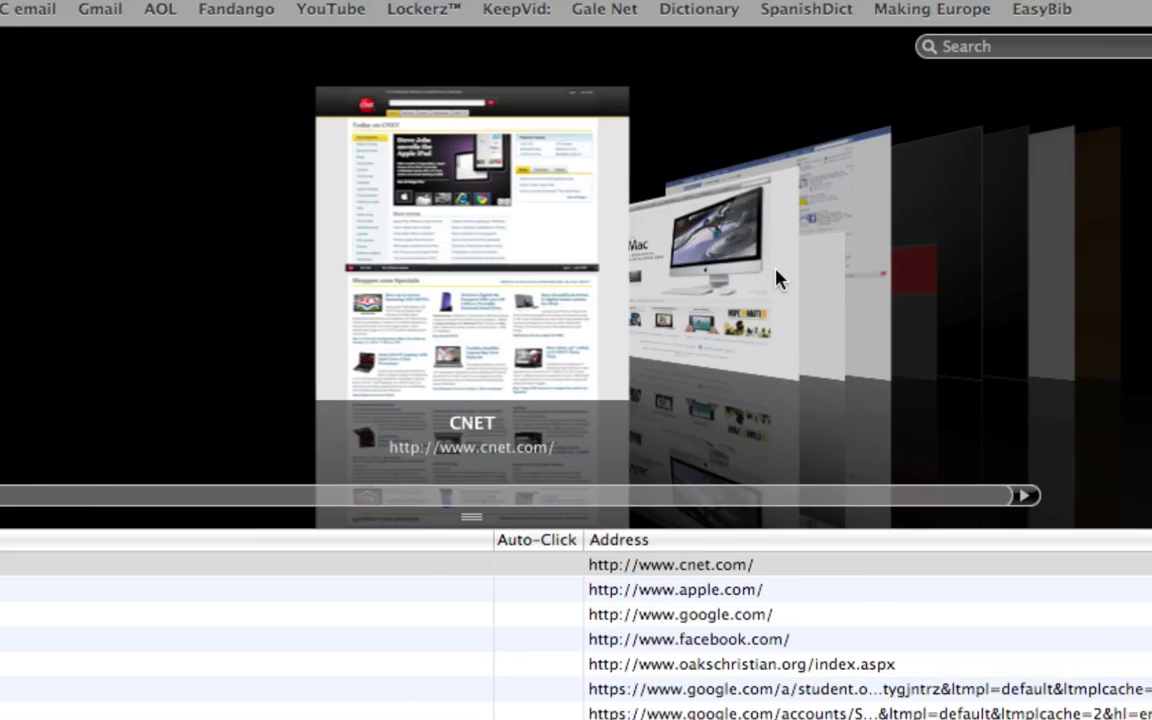
{"action": "scroll", "coordinate": [779, 277], "scroll_direction": "down", "scroll_amount": 7}
{"action": "scroll", "coordinate": [683, 287], "scroll_direction": "down", "scroll_amount": 10}
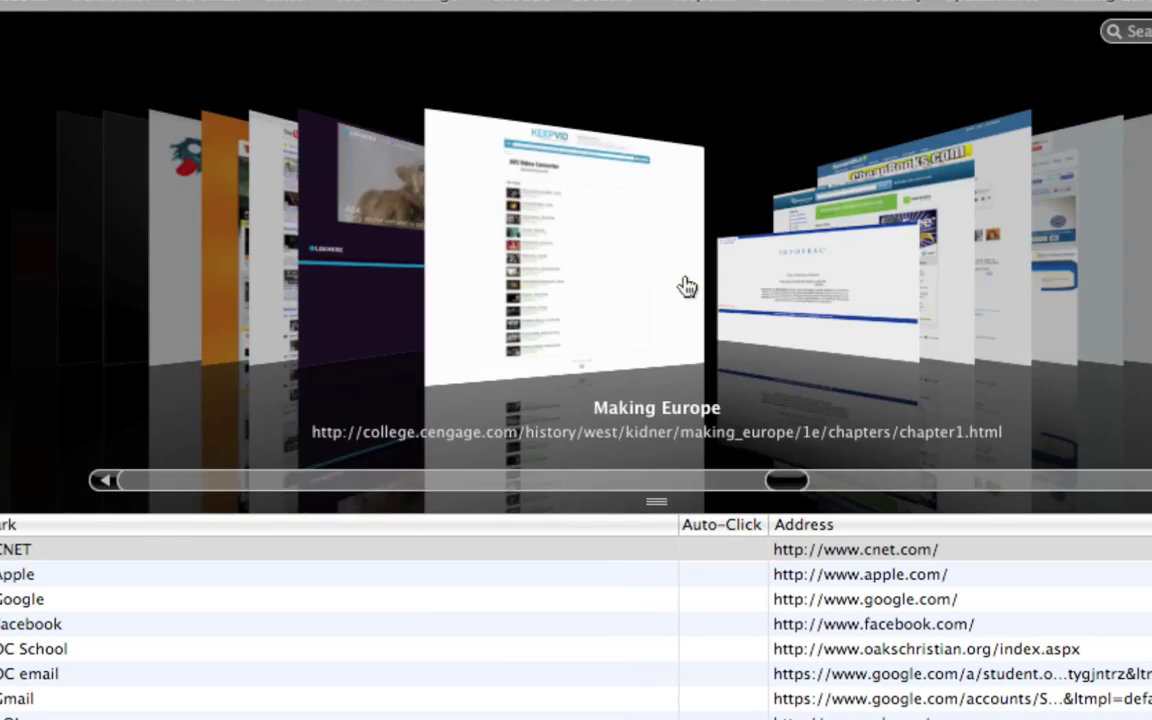
{"action": "scroll", "coordinate": [687, 287], "scroll_direction": "up", "scroll_amount": 10}
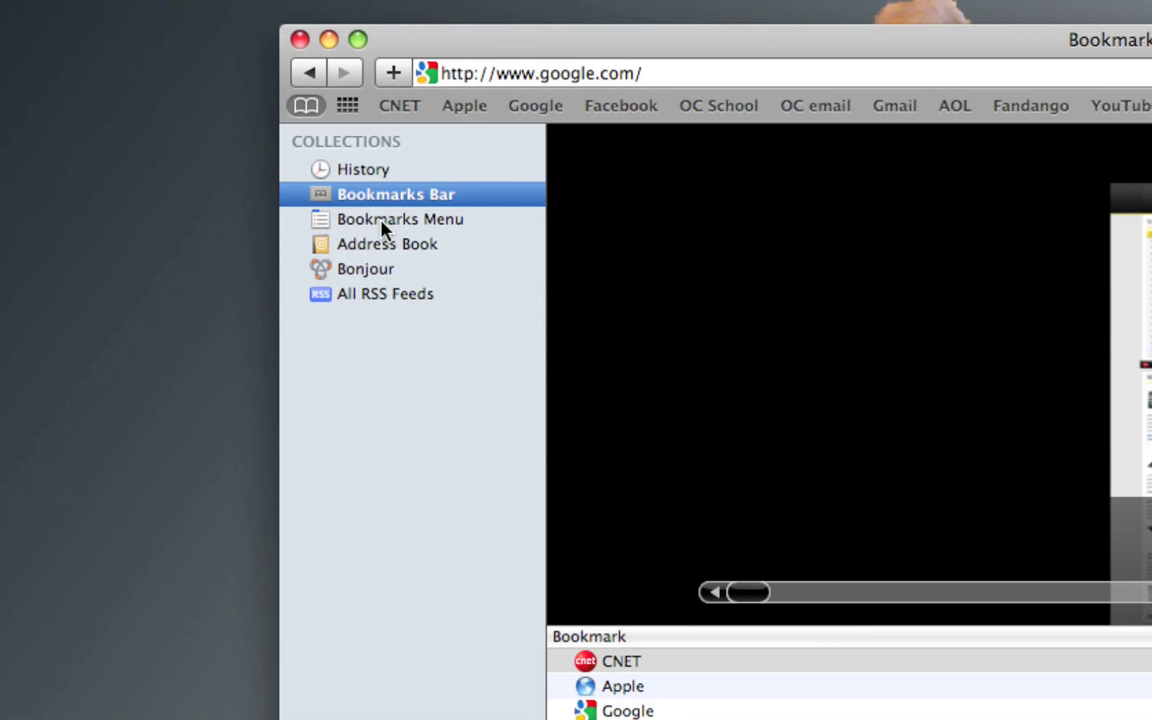
{"action": "left_click", "coordinate": [384, 224]}
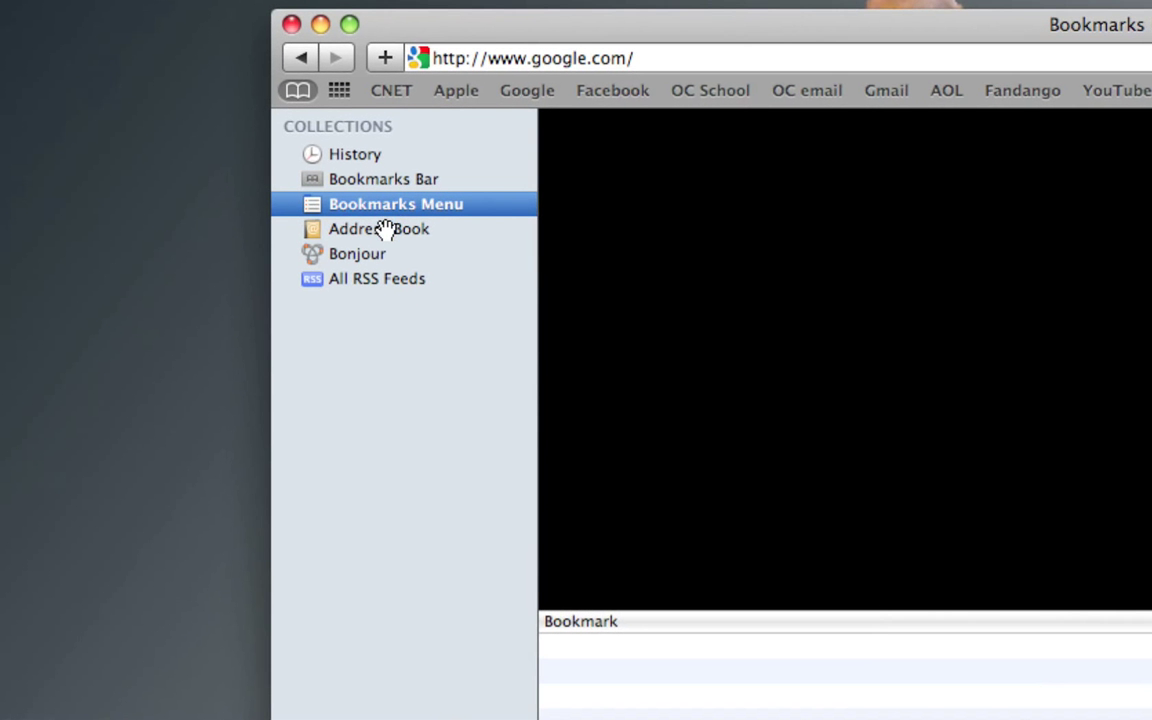
- View the Address Book, Bonjour and All RSS Feeds collections in turn
{"action": "left_click", "coordinate": [386, 229]}
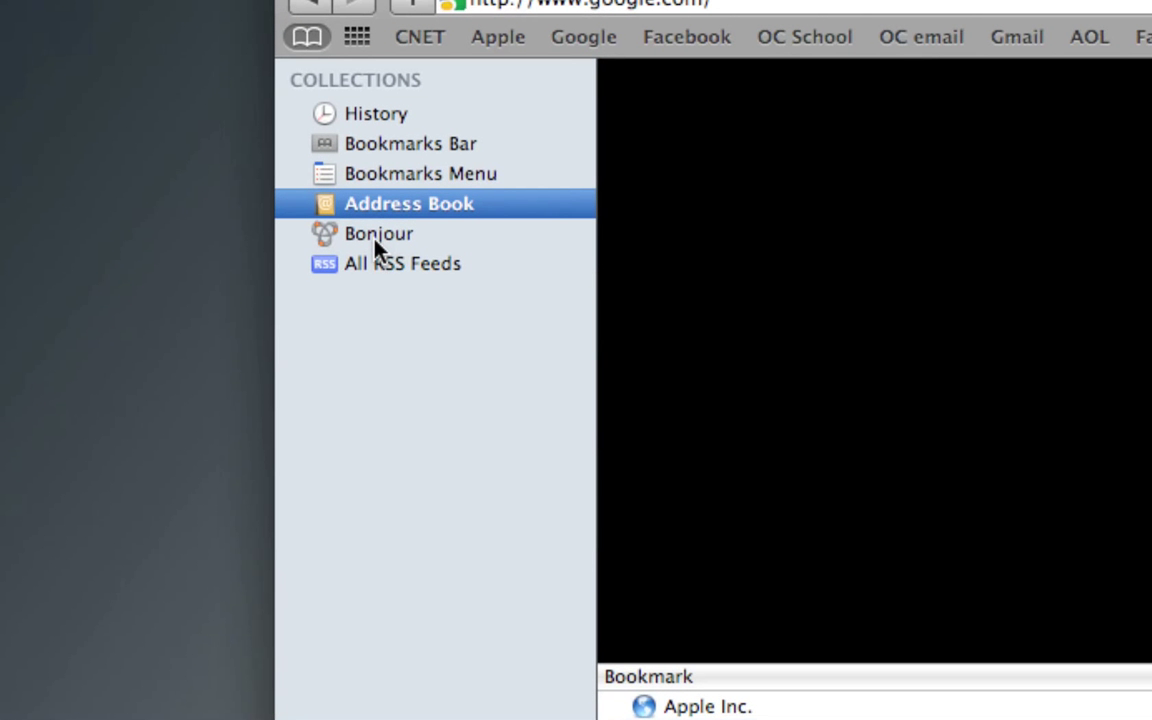
{"action": "left_click", "coordinate": [376, 242]}
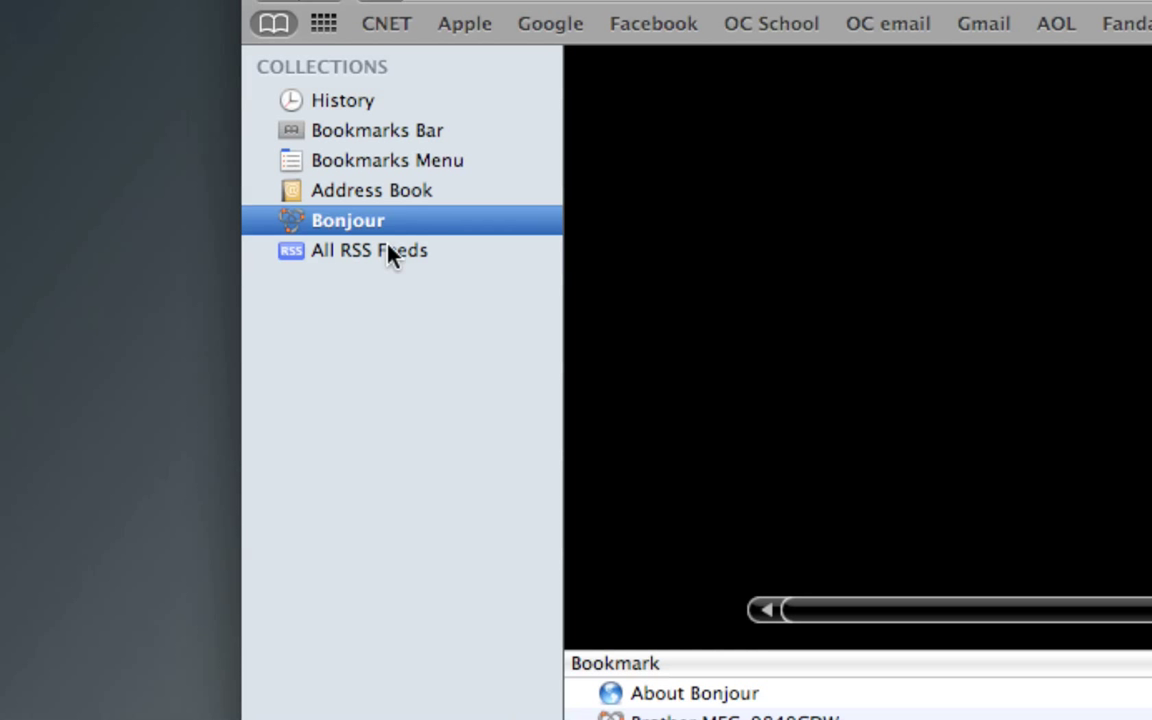
{"action": "left_click", "coordinate": [388, 250]}
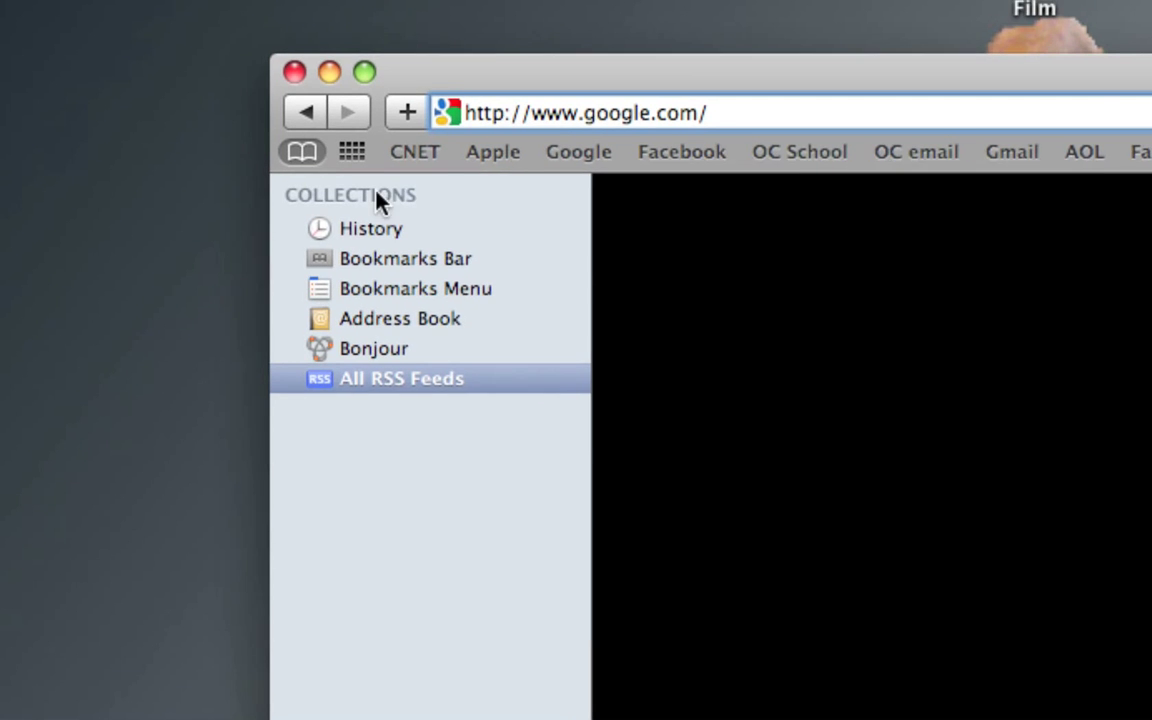
{"action": "left_click", "coordinate": [371, 185]}
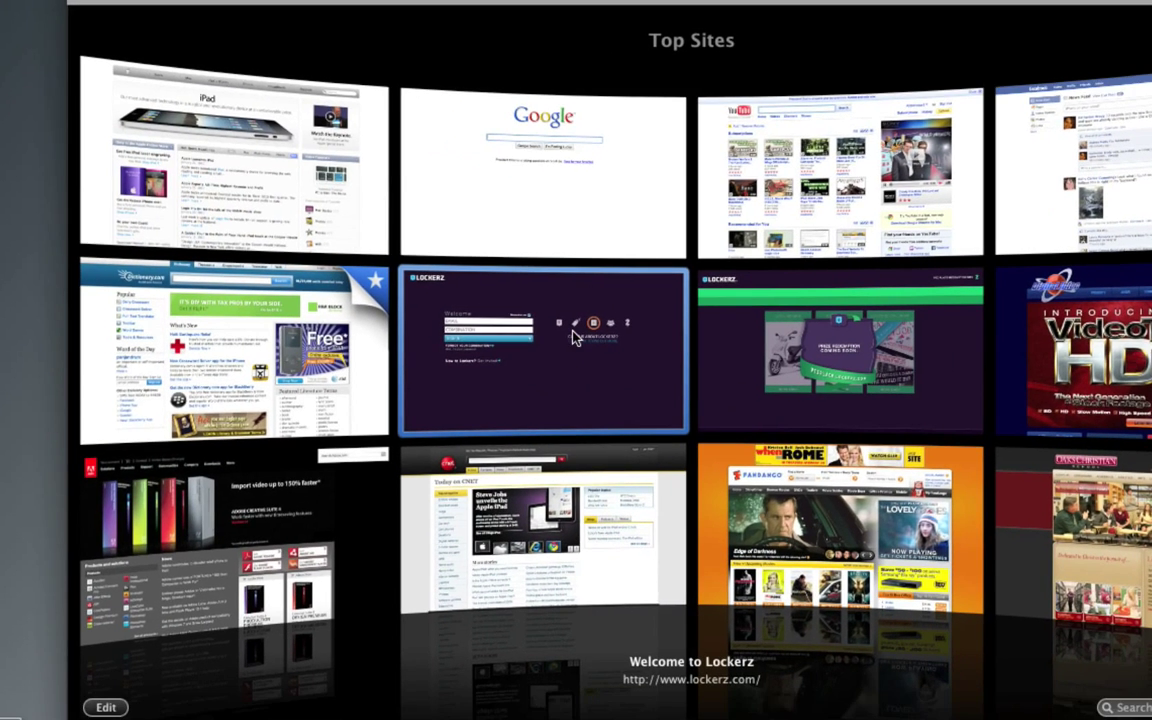
{"action": "left_click", "coordinate": [430, 345]}
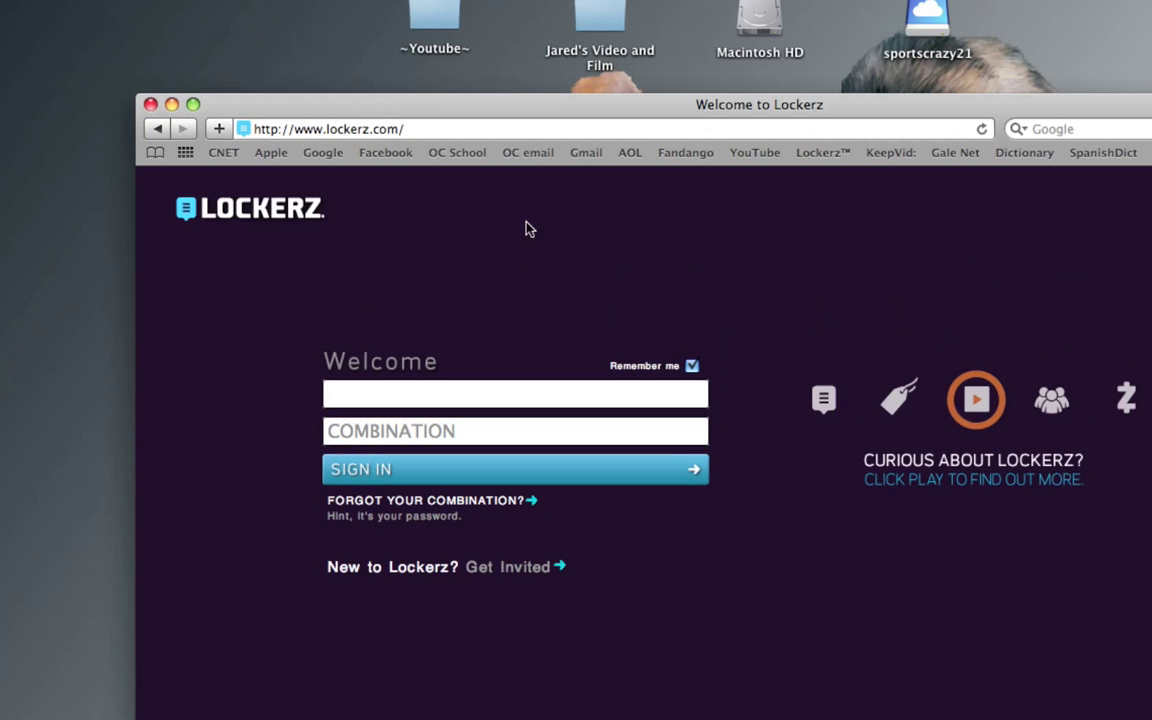
{"action": "left_click", "coordinate": [548, 118]}
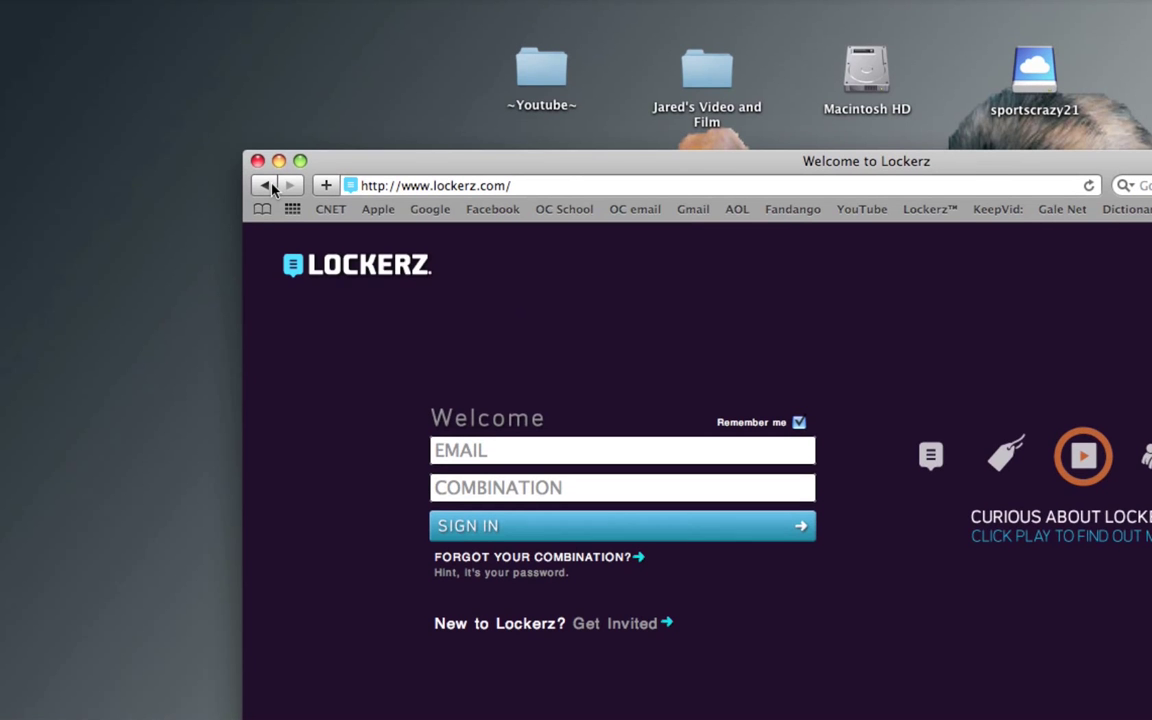
- Go back two pages in history, then forward again to Top Sites
{"action": "left_click", "coordinate": [265, 188]}
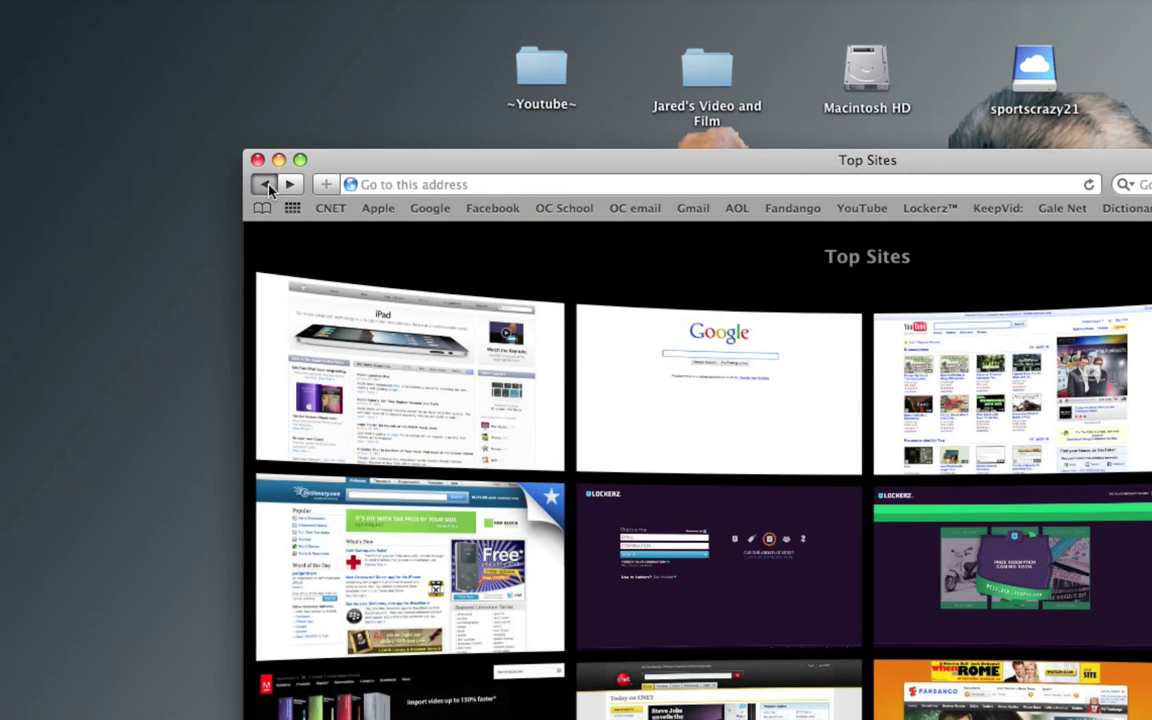
{"action": "left_click", "coordinate": [266, 188]}
{"action": "left_click", "coordinate": [289, 185]}
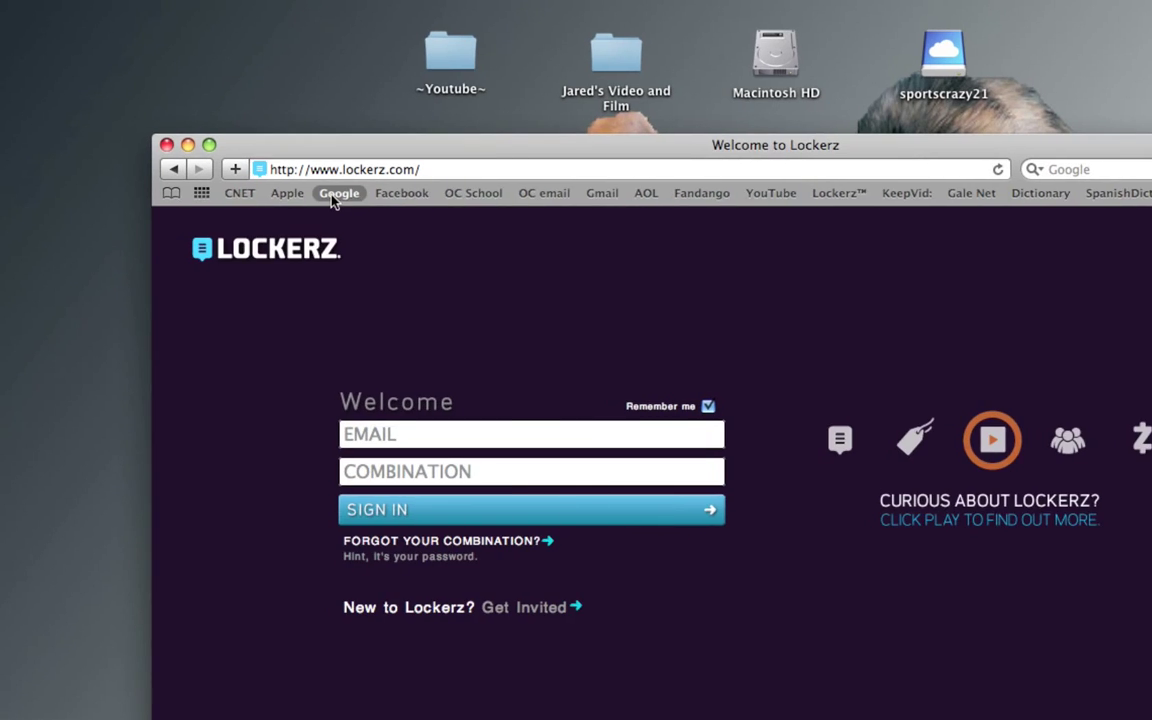
- Open Google, search for 'asdlfj;asdf', then go back to the Google home page
{"action": "left_click", "coordinate": [367, 213]}
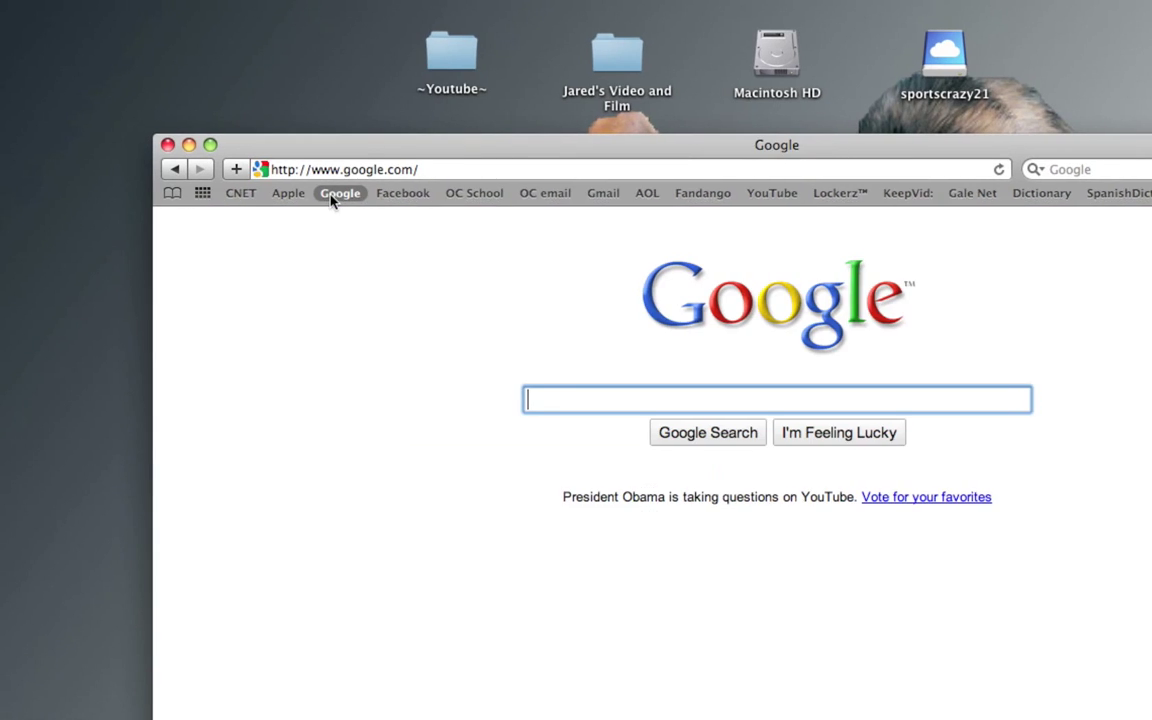
{"action": "type", "text": "asdlfj;asd"}
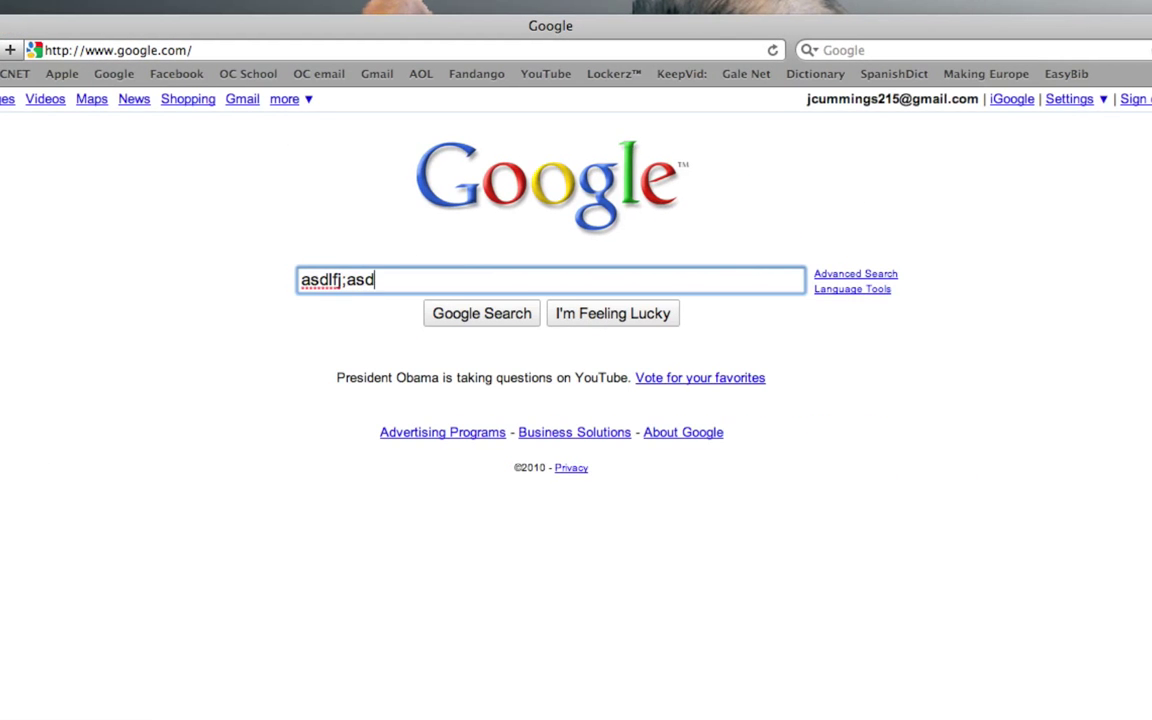
{"action": "type", "text": "f"}
{"action": "left_click", "coordinate": [515, 313]}
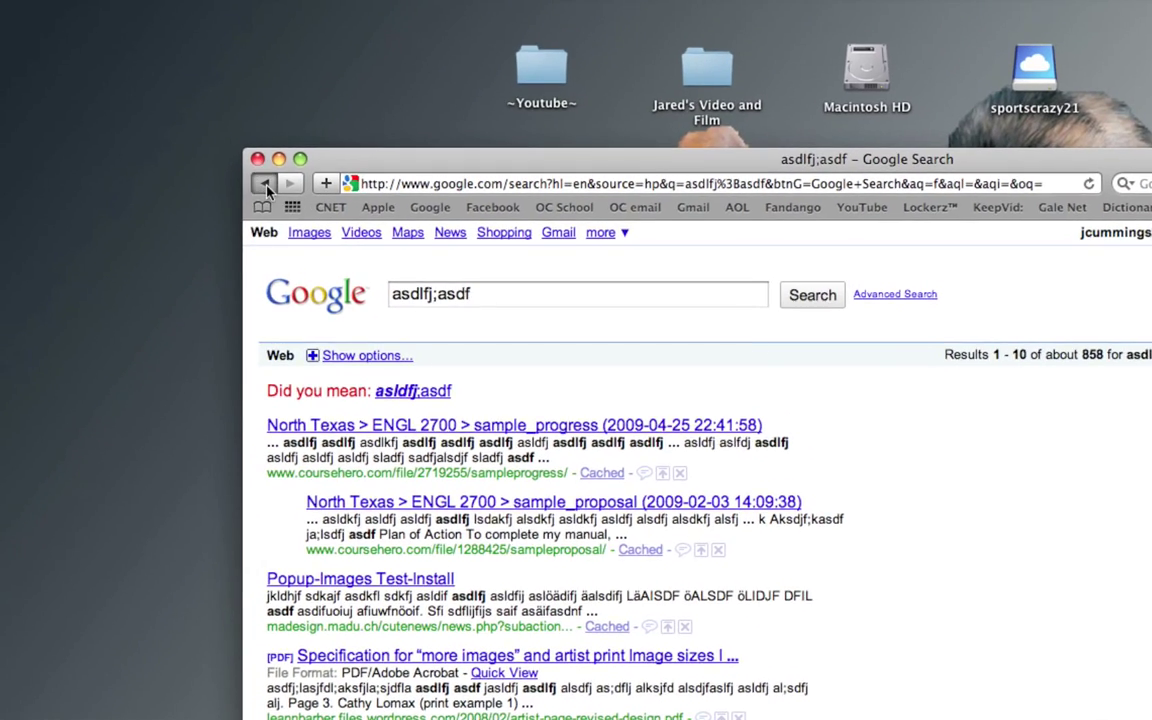
{"action": "left_click", "coordinate": [78, 34]}
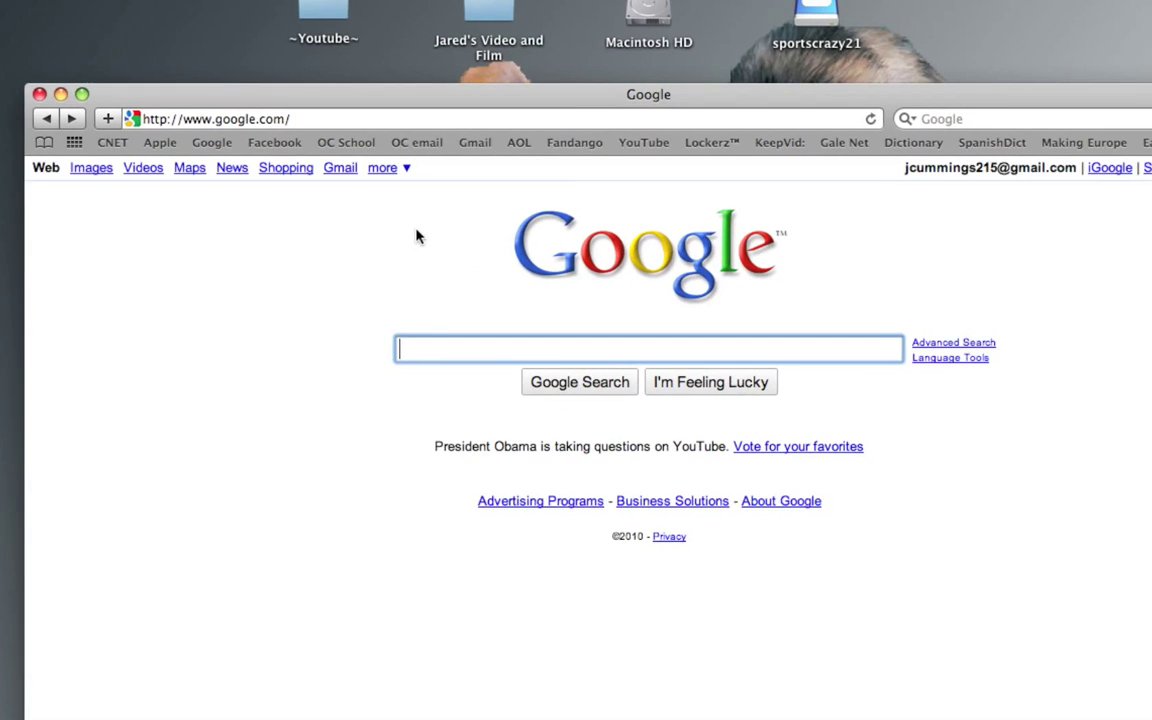